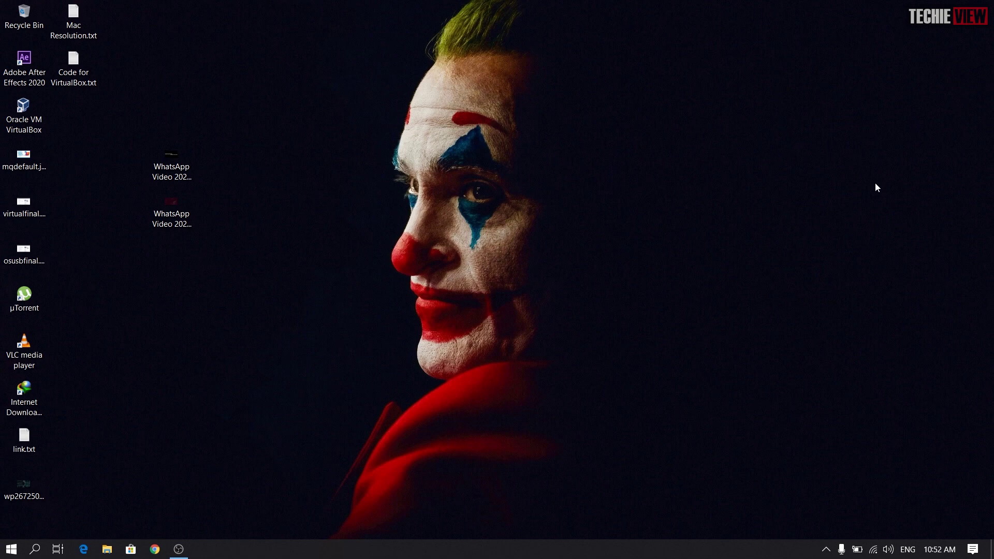
Step: Launch Oracle VM VirtualBox from its desktop icon
double_click(19, 120)
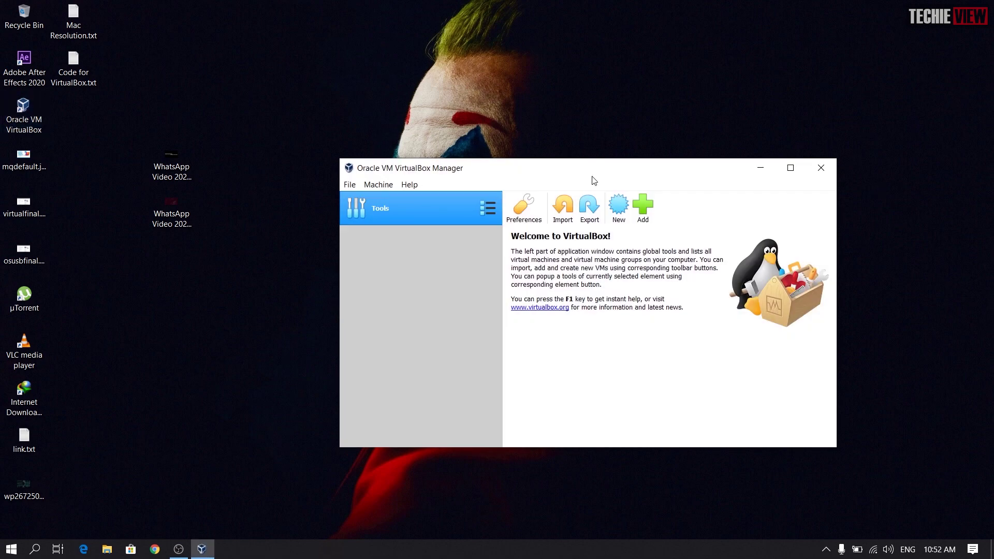
Step: Start a new VM named macos, raise its memory to 8192 MB, and reach the Hard disk page
left_click(619, 207)
type("m")
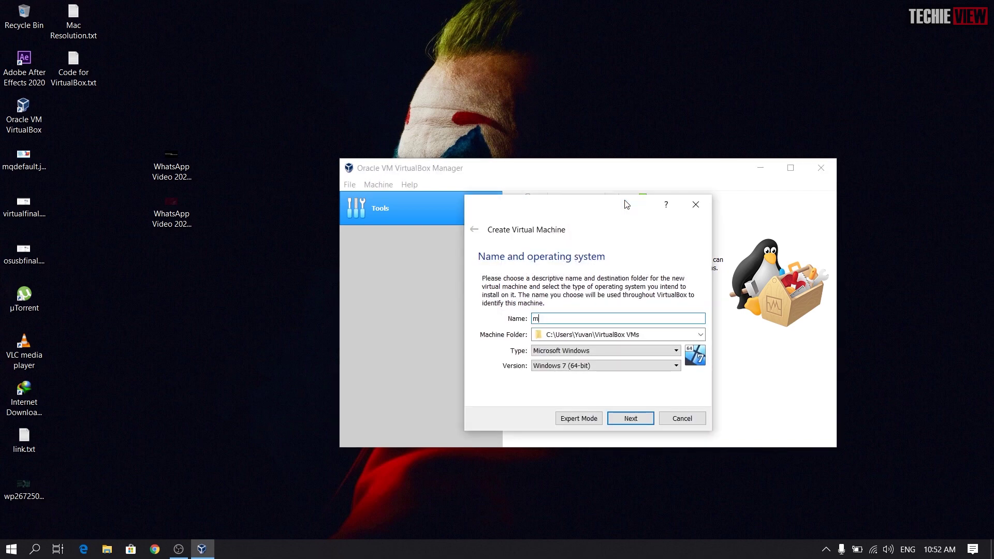
type("aco")
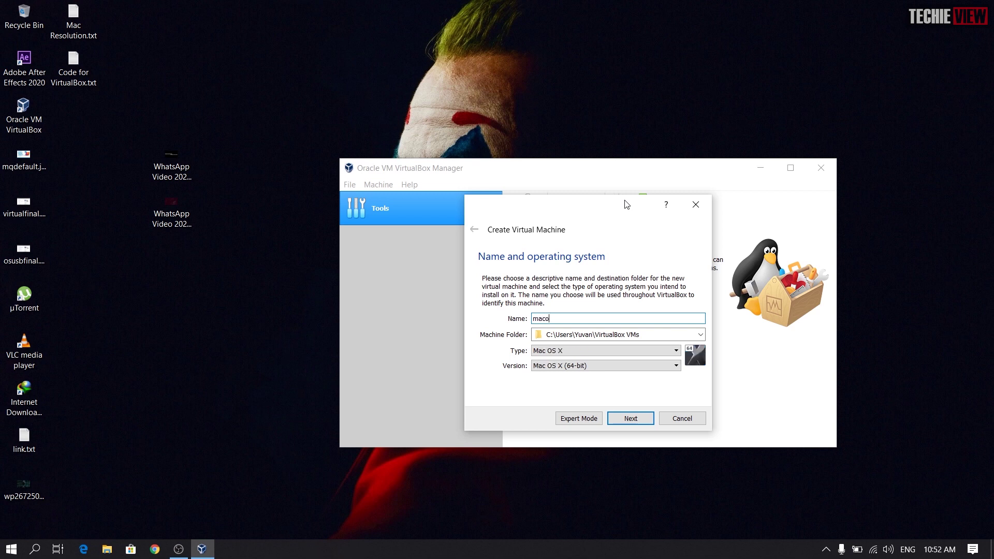
type("s")
key("Return")
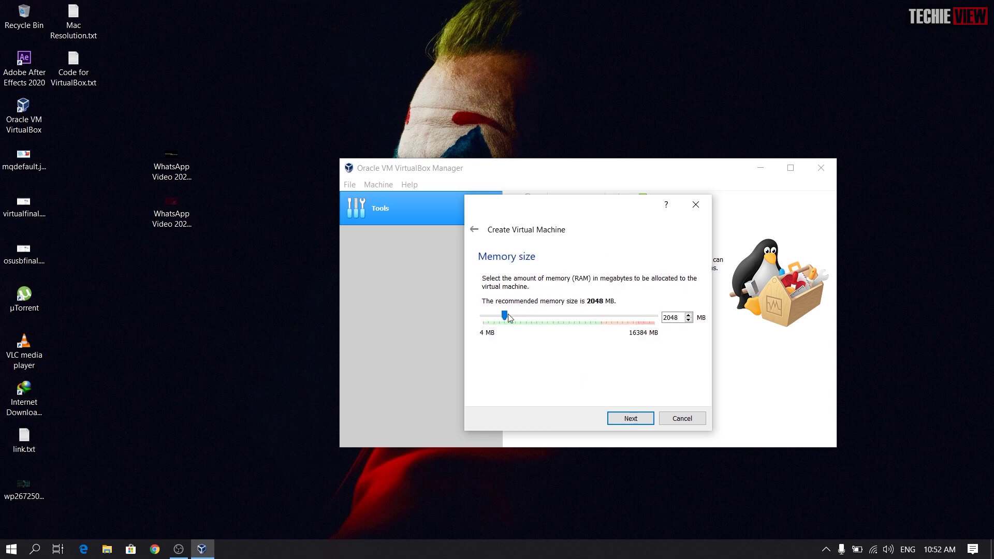
left_click_drag(506, 319, 574, 359)
left_click(626, 420)
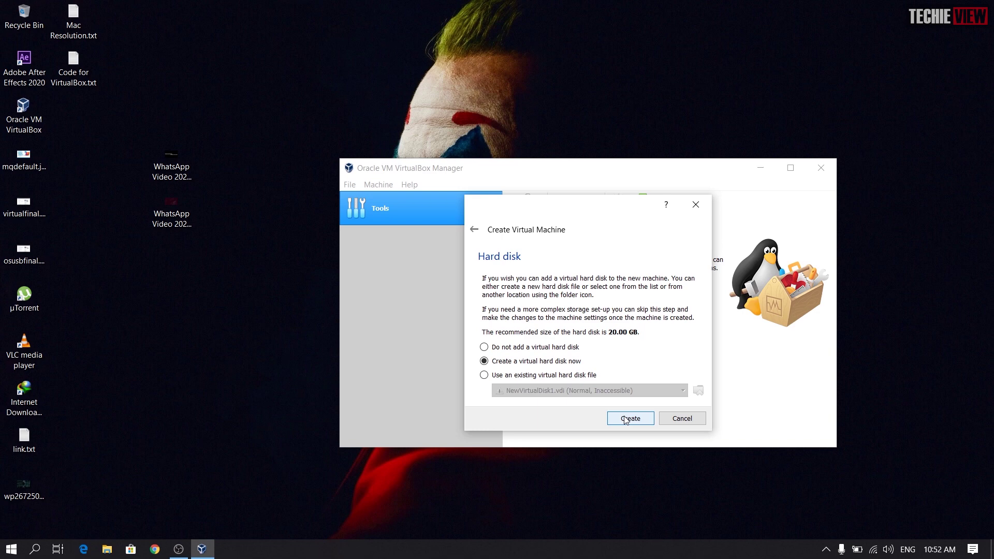
Step: Begin a new virtual hard disk, keeping the VDI type and dynamic allocation
left_click(625, 420)
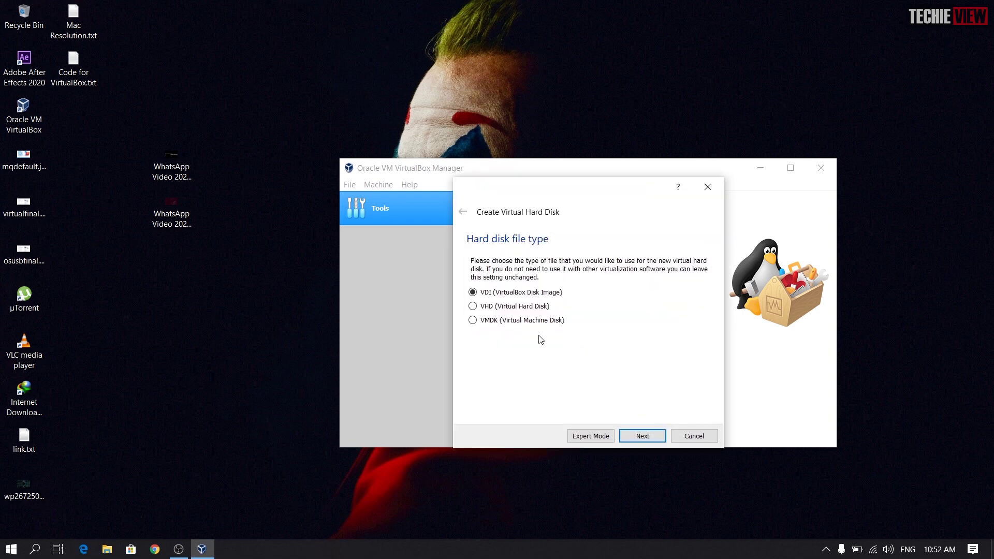
left_click(640, 433)
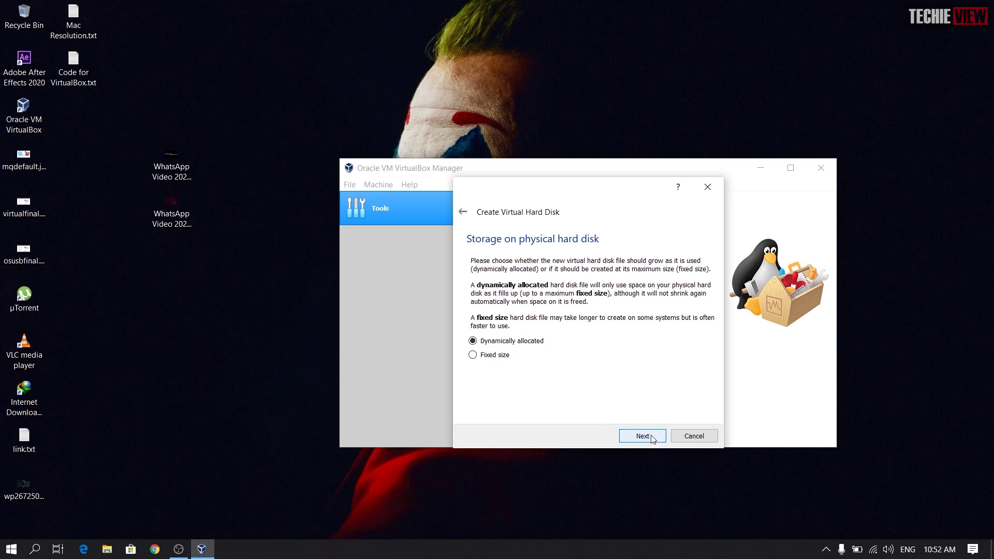
left_click(651, 438)
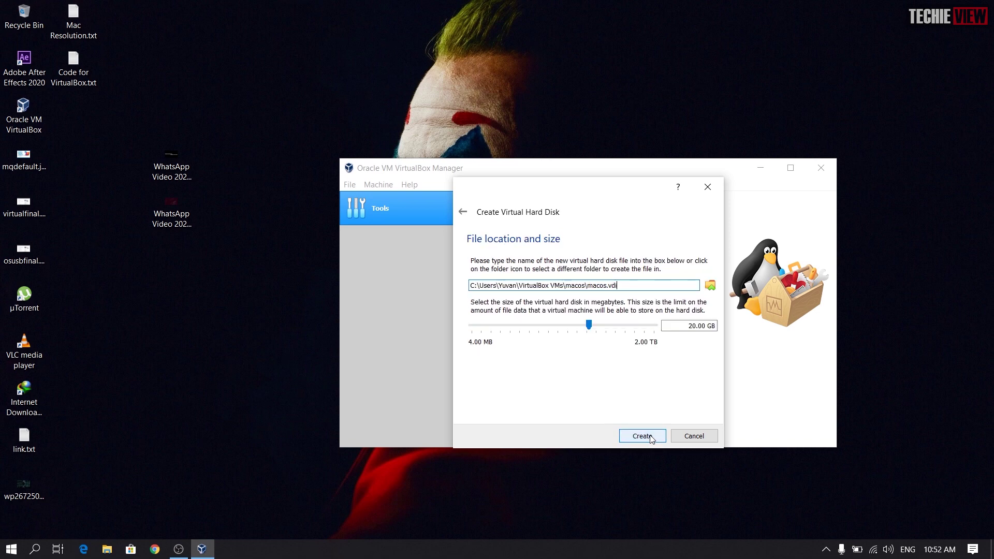
Step: Save the 20 GB disk as NewVirtualDisk.vdi in D:\New folder (2), replacing the old file, and create it
left_click(710, 286)
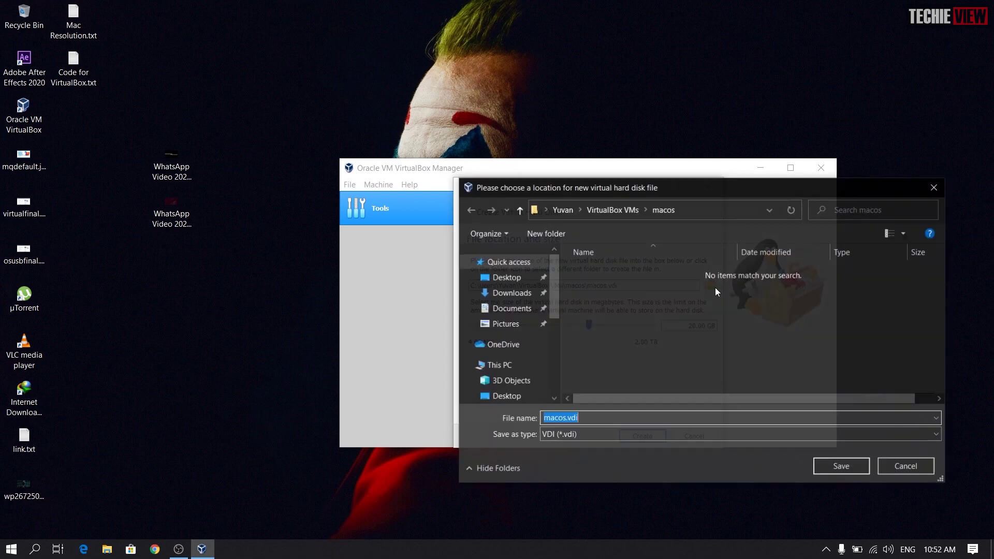
left_click_drag(552, 300, 547, 359)
left_click(514, 344)
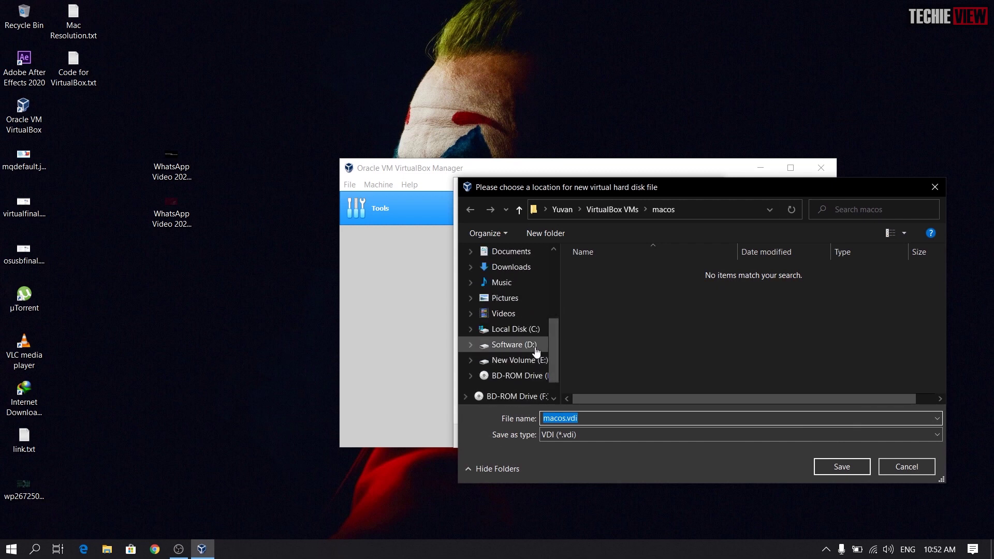
double_click(850, 285)
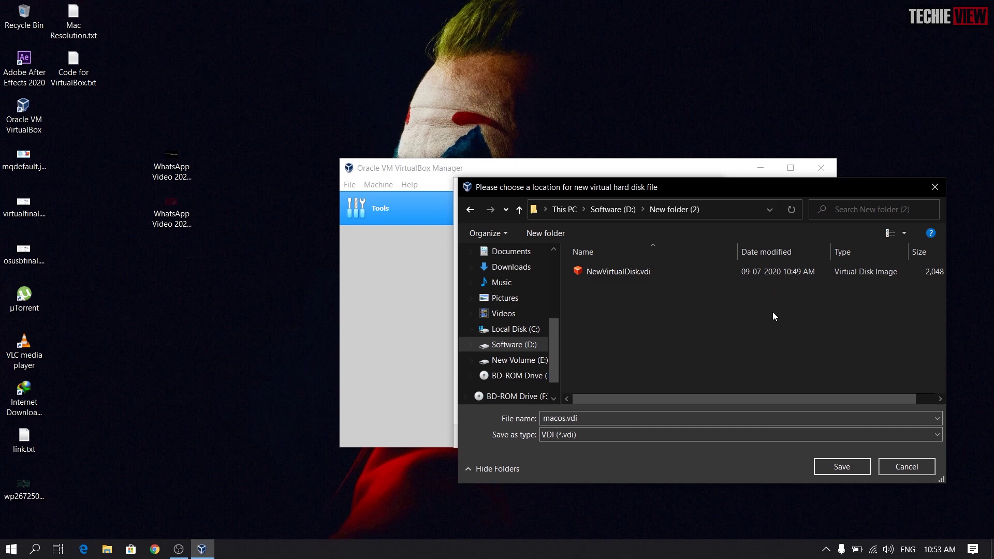
left_click(757, 271)
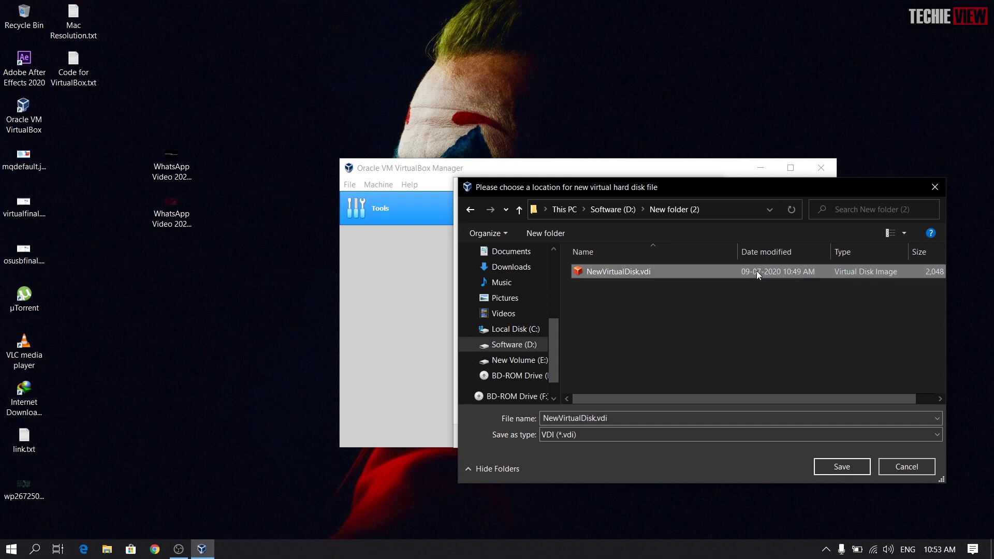
key("shift+Delete")
key("Return")
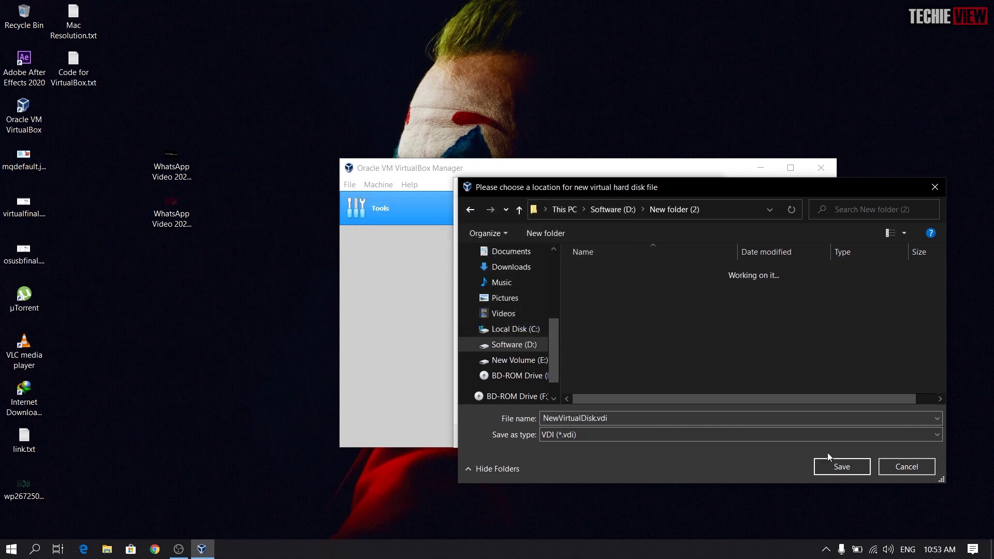
left_click(829, 461)
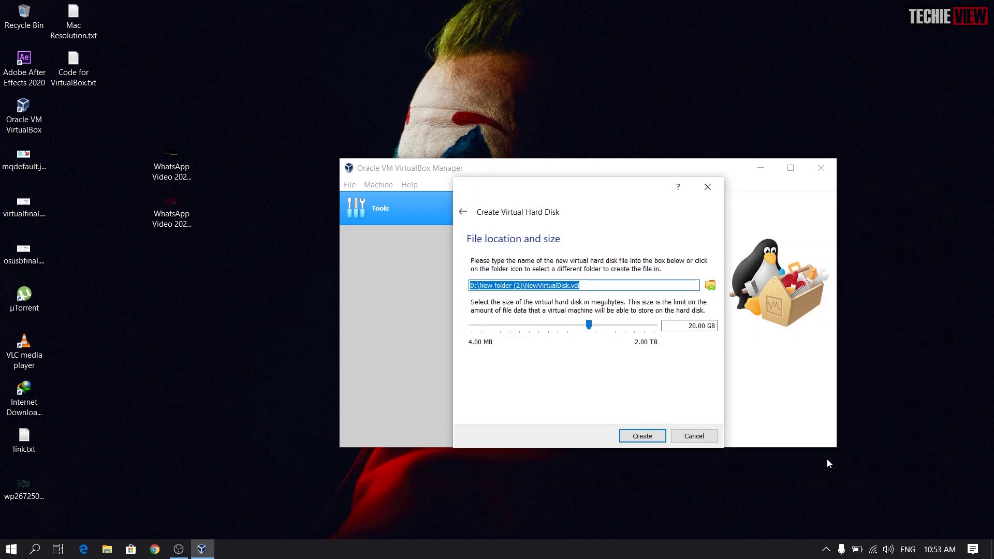
left_click(636, 437)
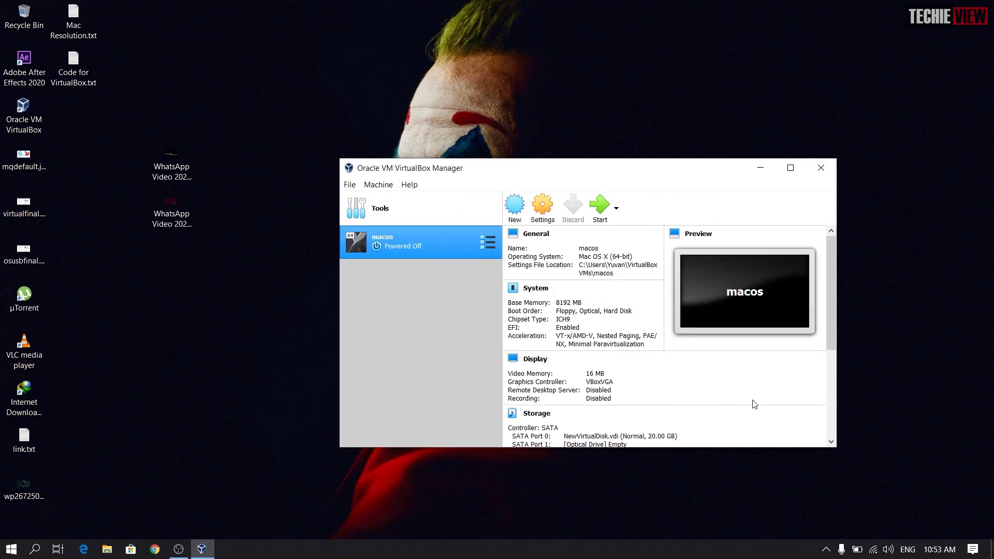
Step: In the macos System settings, remove Floppy from the boot order and set 4 processors
left_click(540, 208)
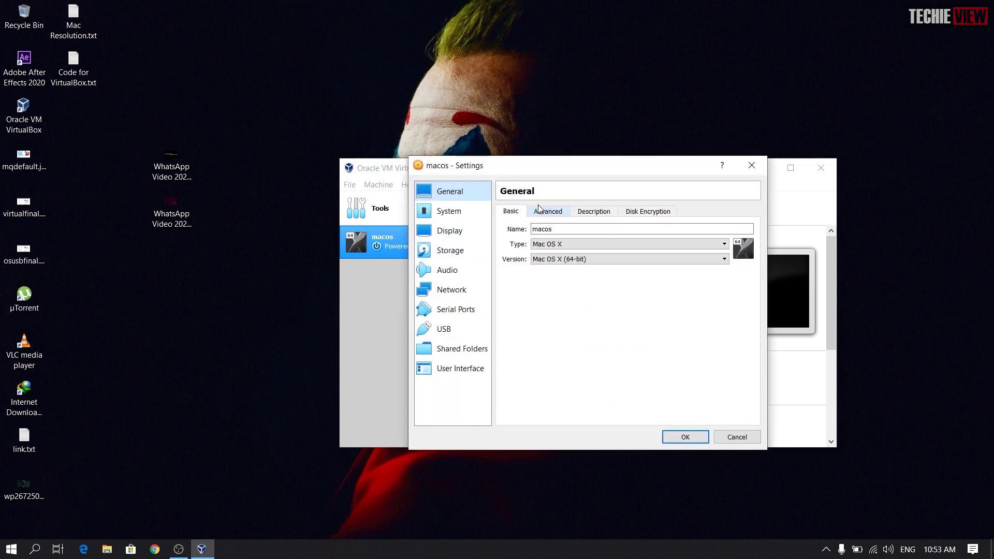
left_click(473, 206)
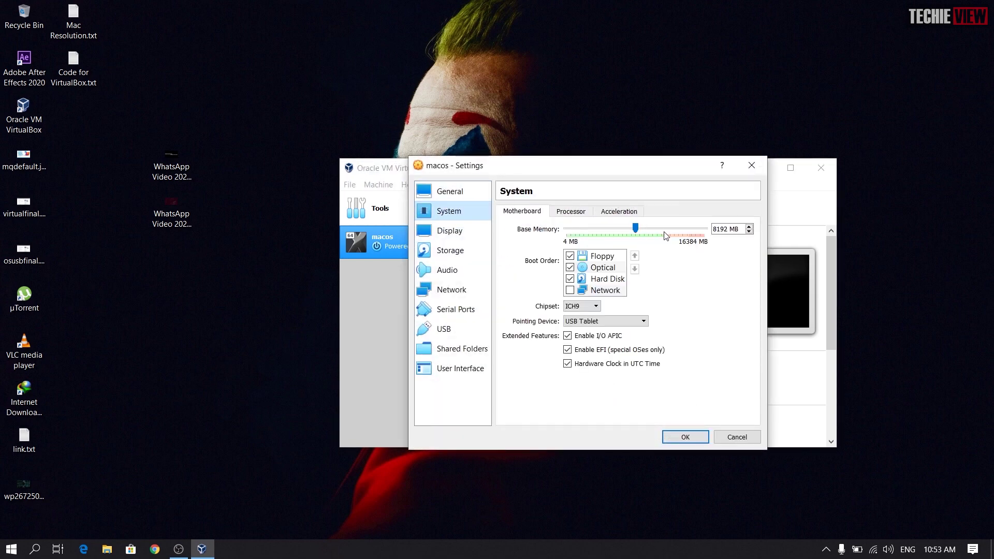
left_click(570, 256)
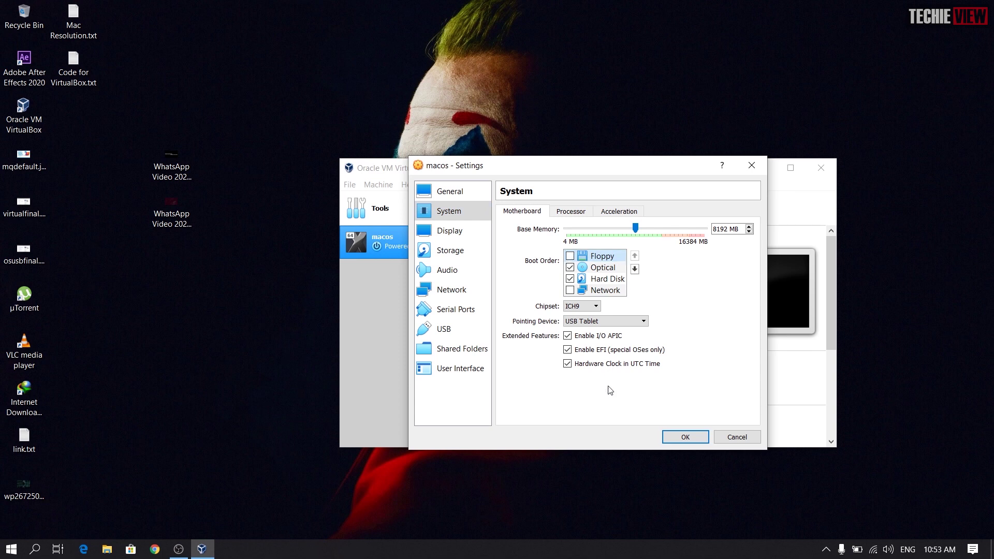
left_click(557, 212)
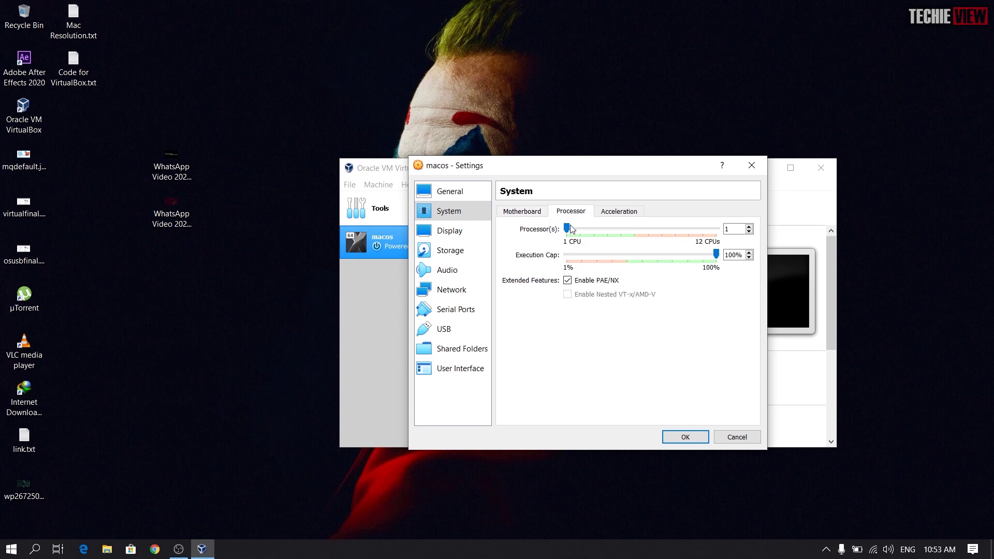
left_click_drag(568, 226, 607, 228)
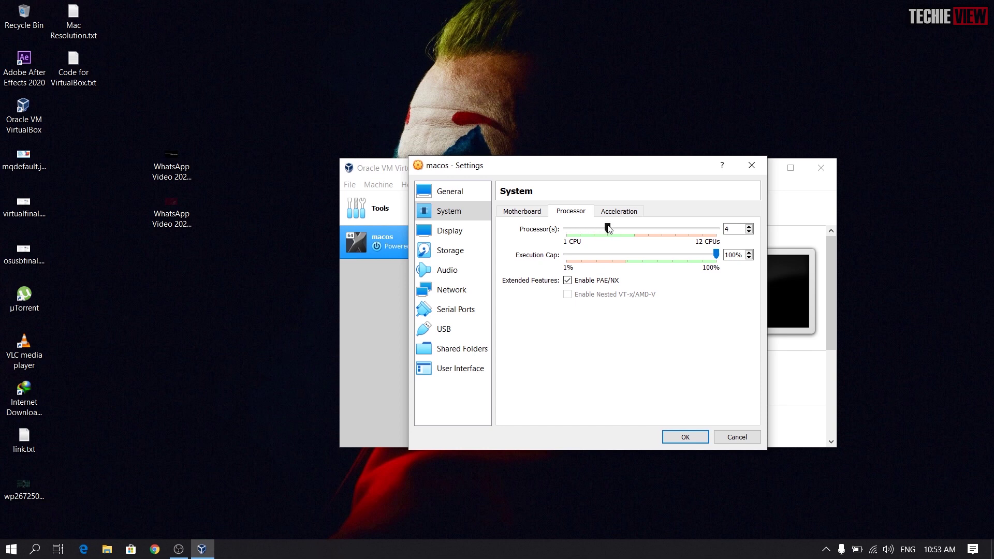
Step: Set video memory to 111 MB and the graphics controller to VMSVGA
left_click(455, 230)
left_click_drag(588, 226, 694, 248)
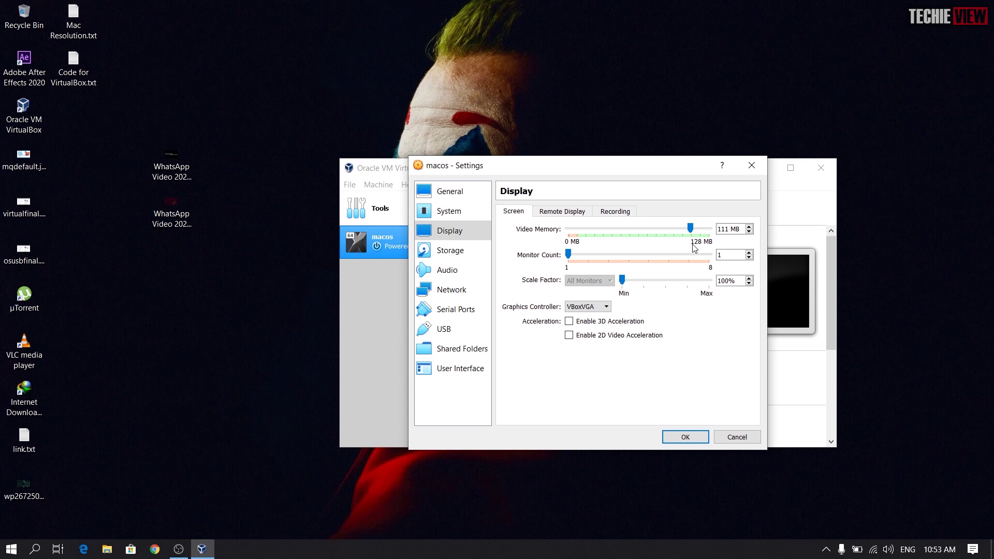
left_click(603, 307)
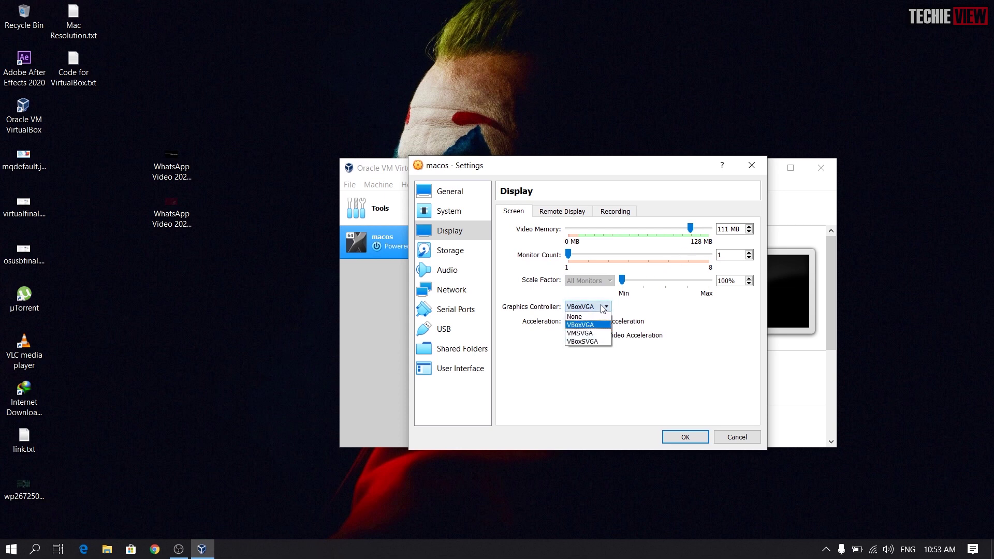
left_click(587, 334)
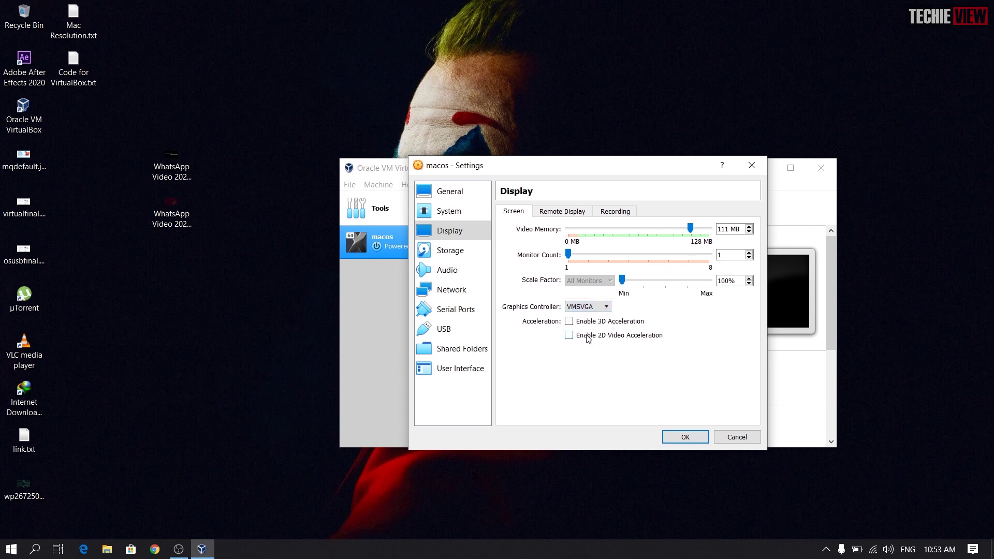
left_click(462, 253)
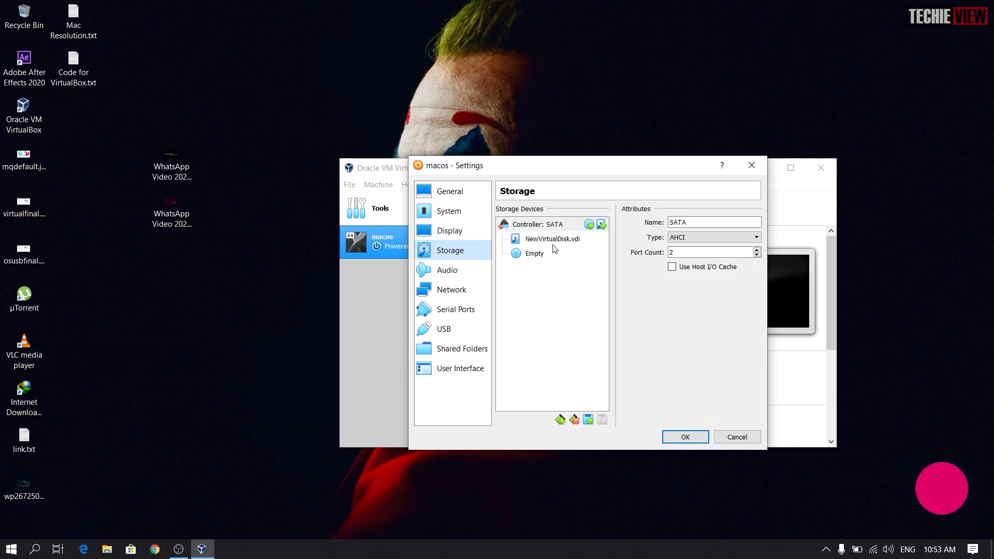
Step: Add a new 20 GB dynamically allocated VMDK disk to the SATA controller
left_click(601, 225)
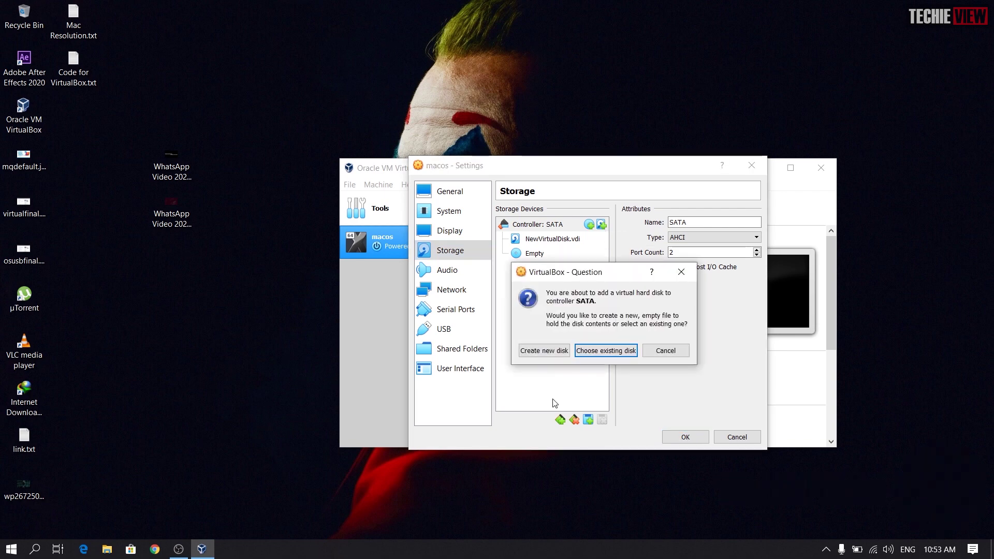
left_click(557, 351)
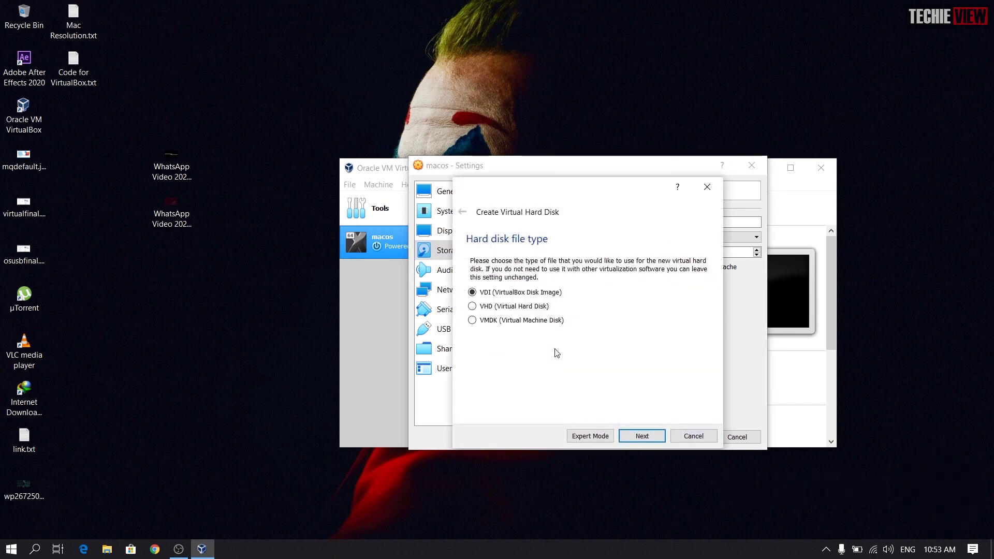
left_click(534, 323)
left_click(637, 435)
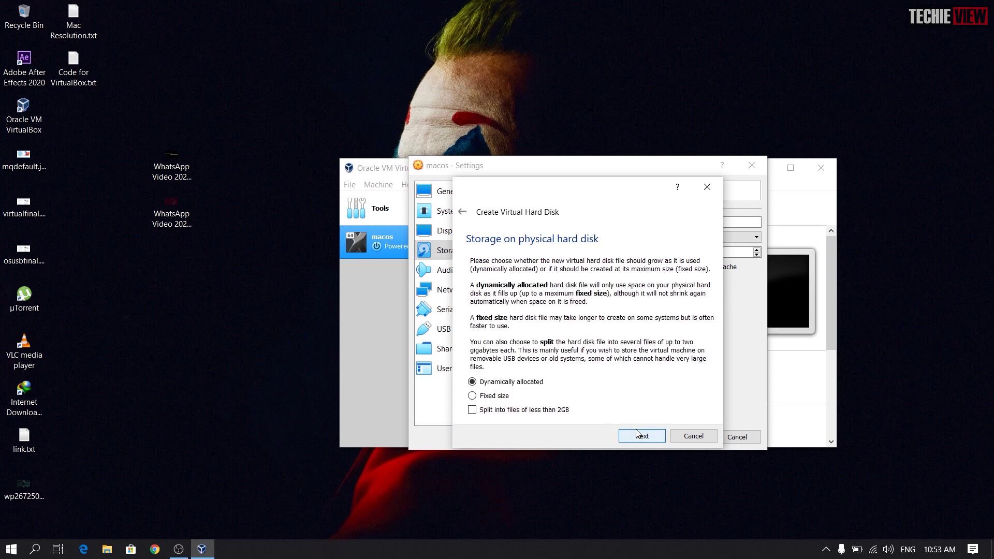
left_click(637, 435)
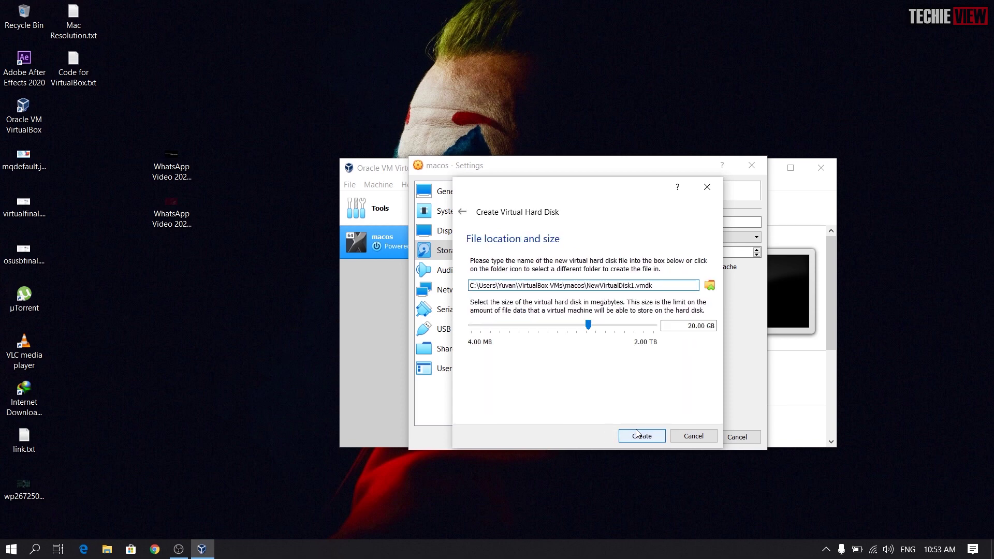
left_click(637, 435)
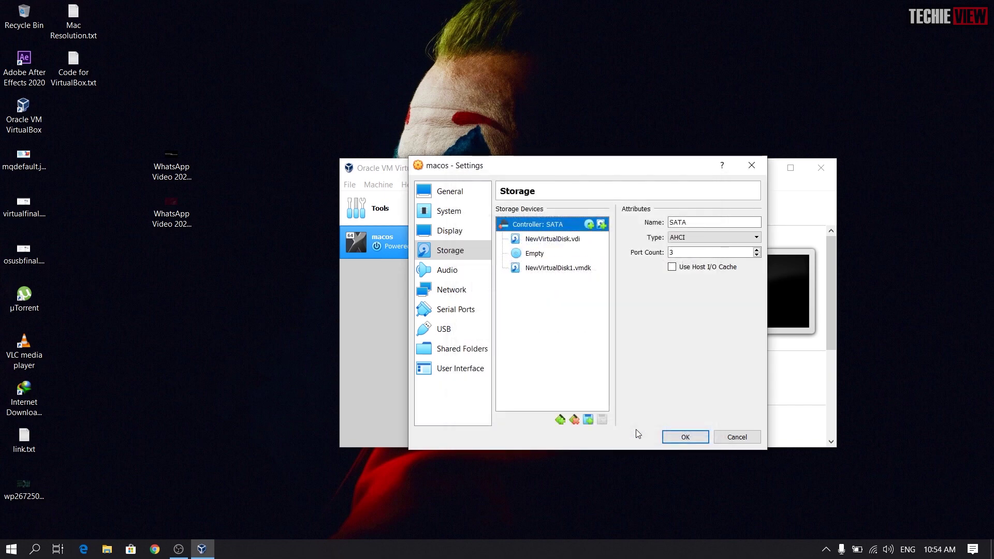
Step: Swap that attachment for macOS Catalina Virtual Disk Image.vmdk and save the storage settings
left_click(579, 274)
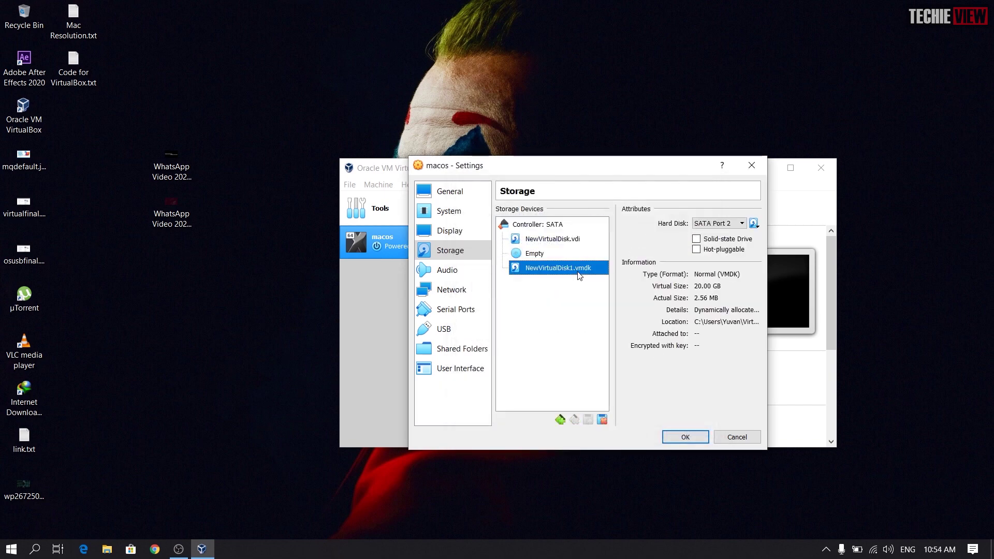
left_click(753, 224)
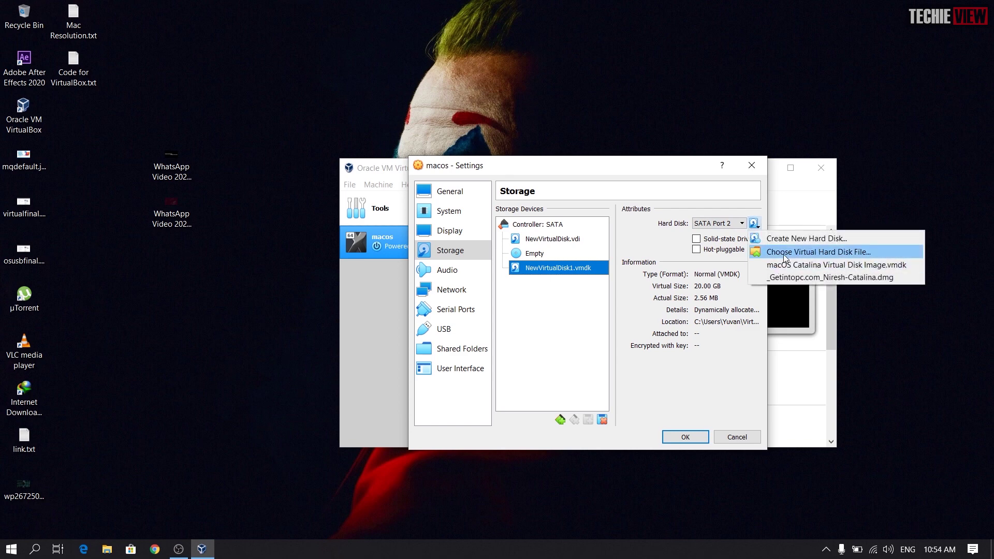
left_click(784, 254)
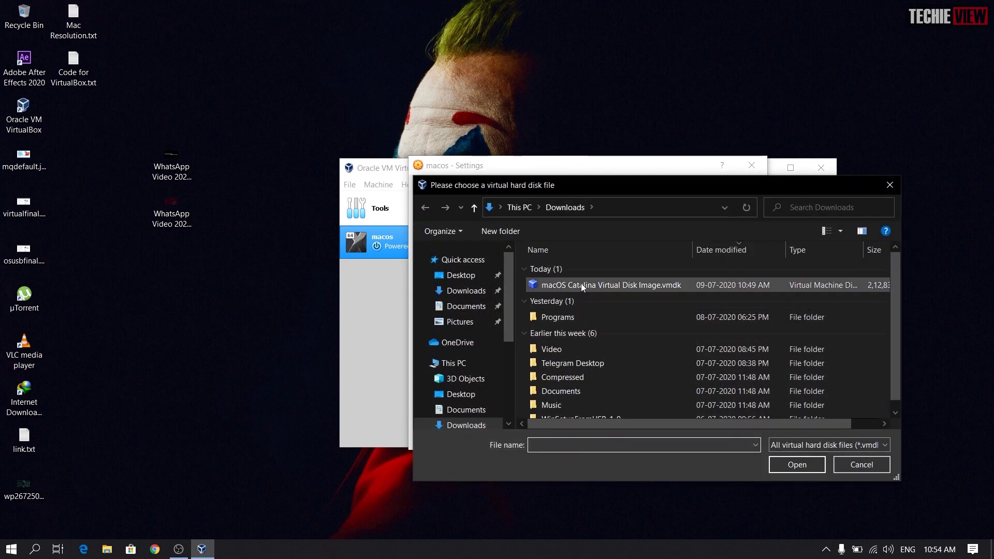
double_click(582, 285)
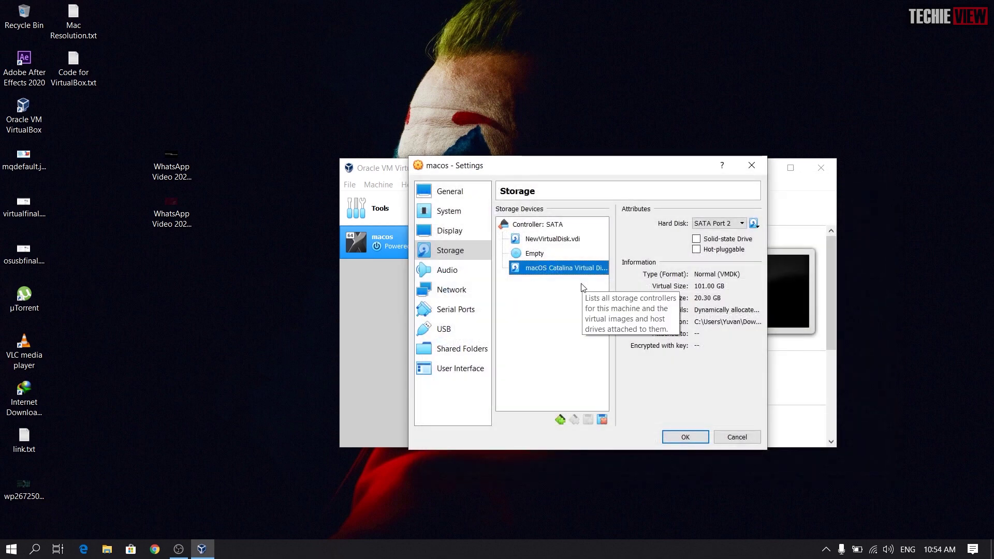
left_click(688, 438)
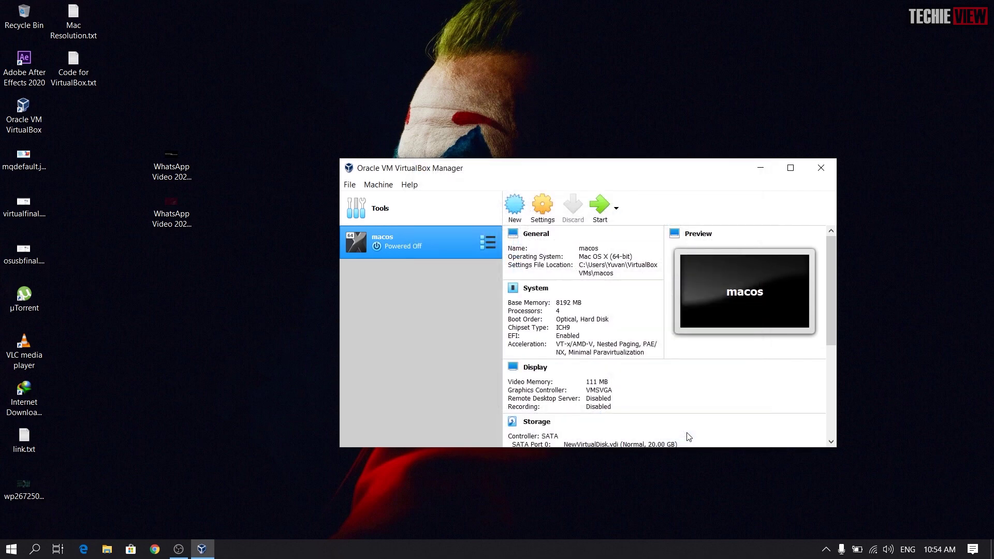
Step: Close VirtualBox and open Command Prompt as administrator
left_click(824, 171)
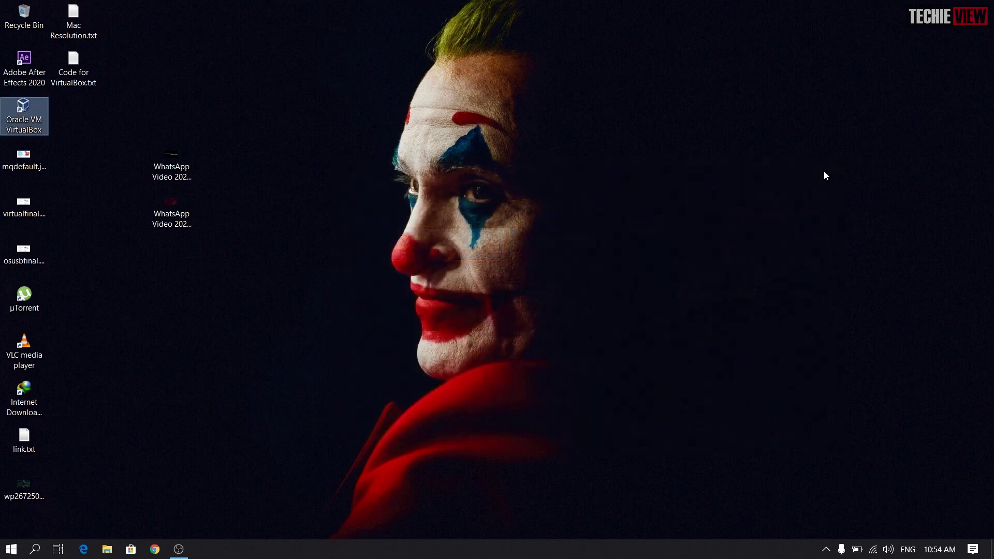
left_click(11, 549)
type("cmd")
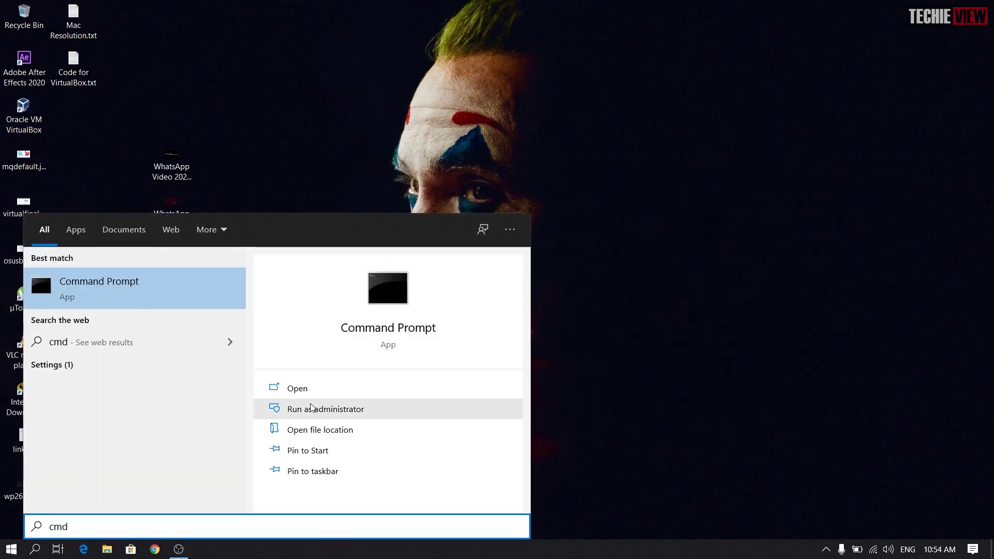
left_click(312, 408)
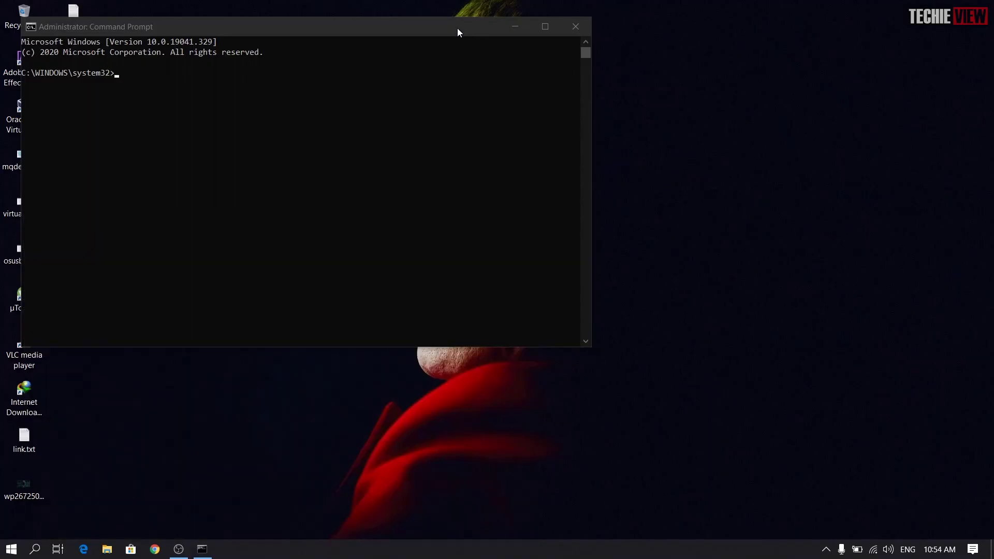
left_click_drag(457, 28, 705, 78)
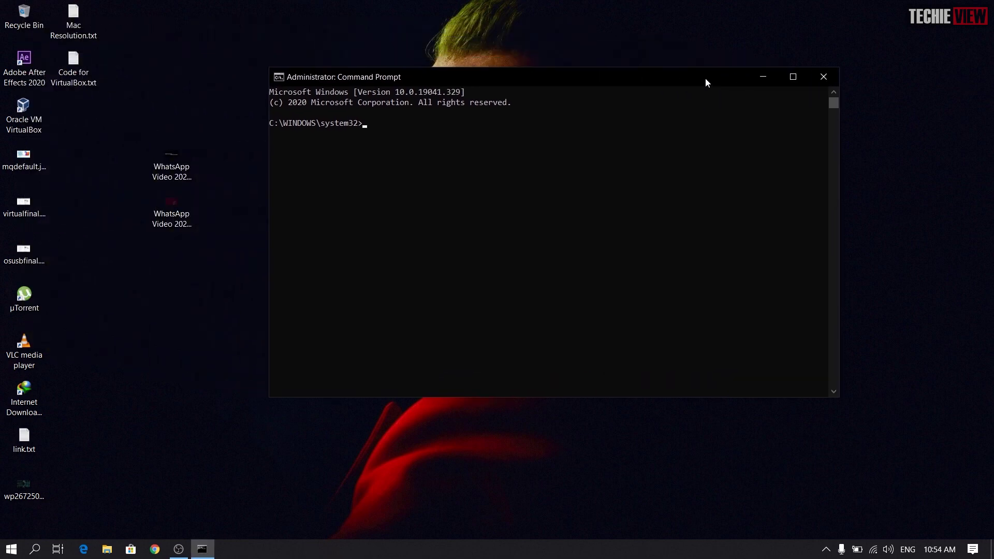
Step: Open Code for VirtualBox.txt in Notepad and relaunch Oracle VM VirtualBox
double_click(85, 64)
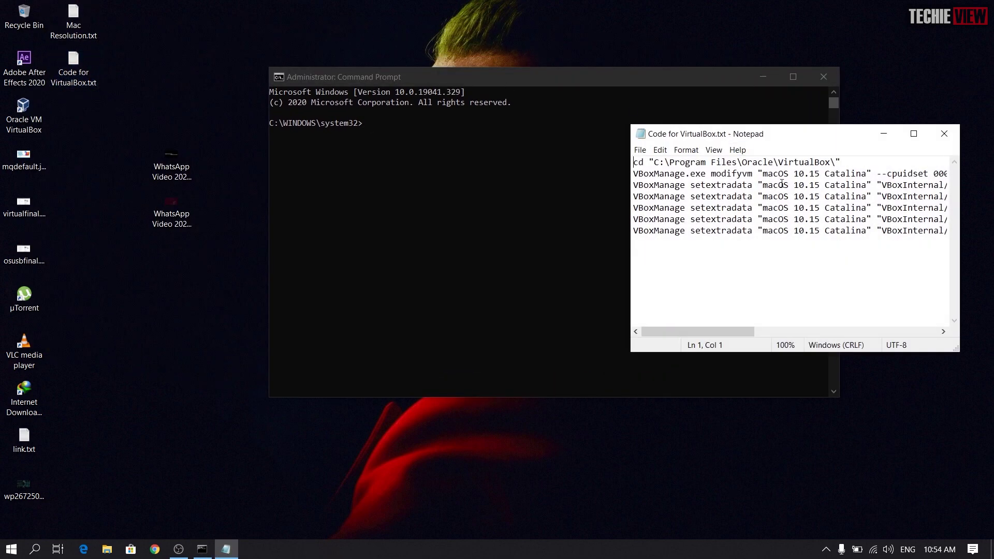
key("super")
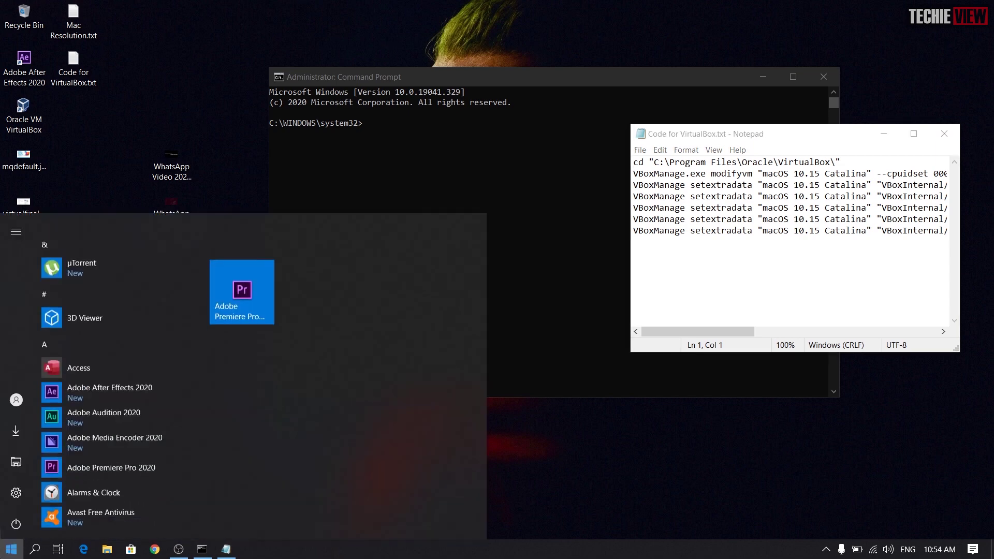
type("or")
key("Return")
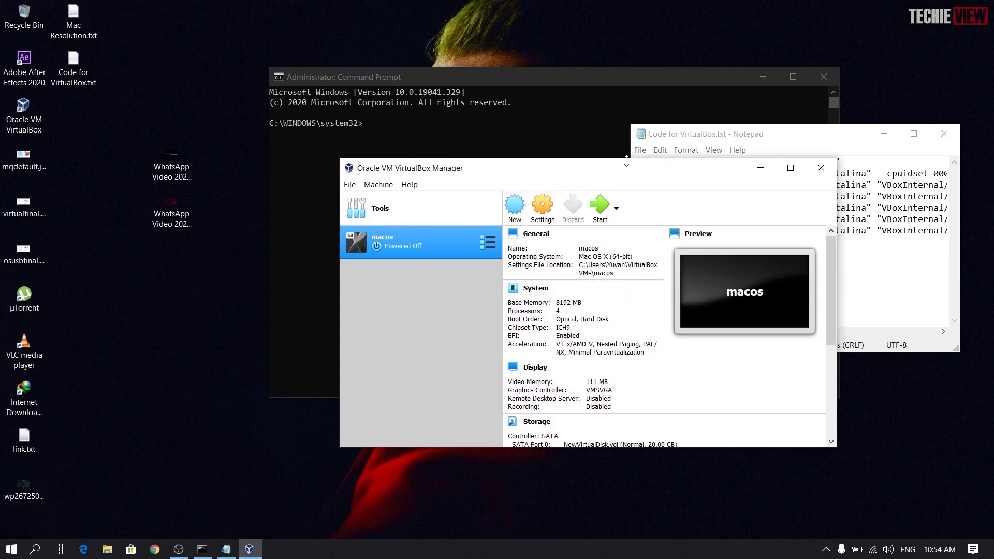
Step: Open the macos VM's General settings and select its name, macos, beside the Notepad commands
left_click_drag(621, 170, 429, 161)
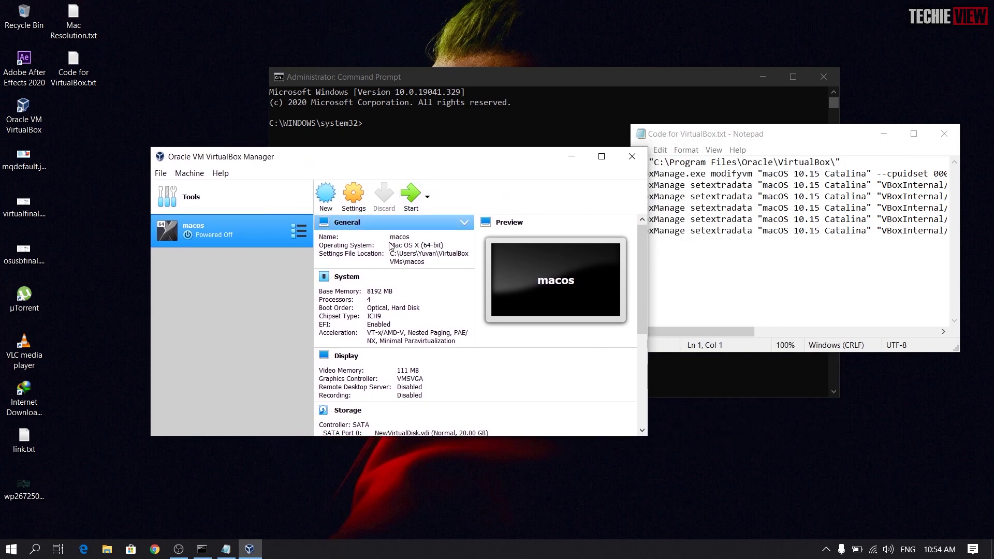
right_click(241, 234)
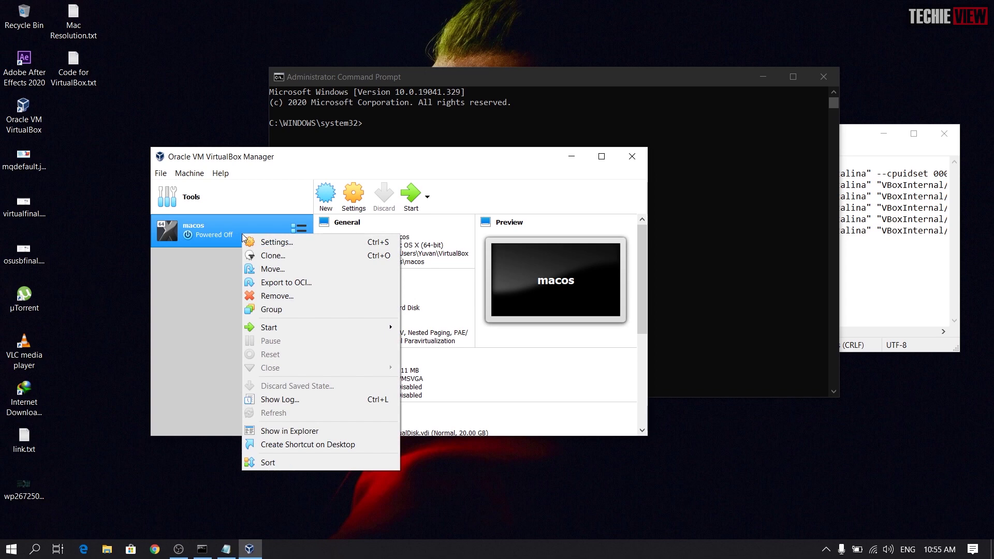
left_click(257, 241)
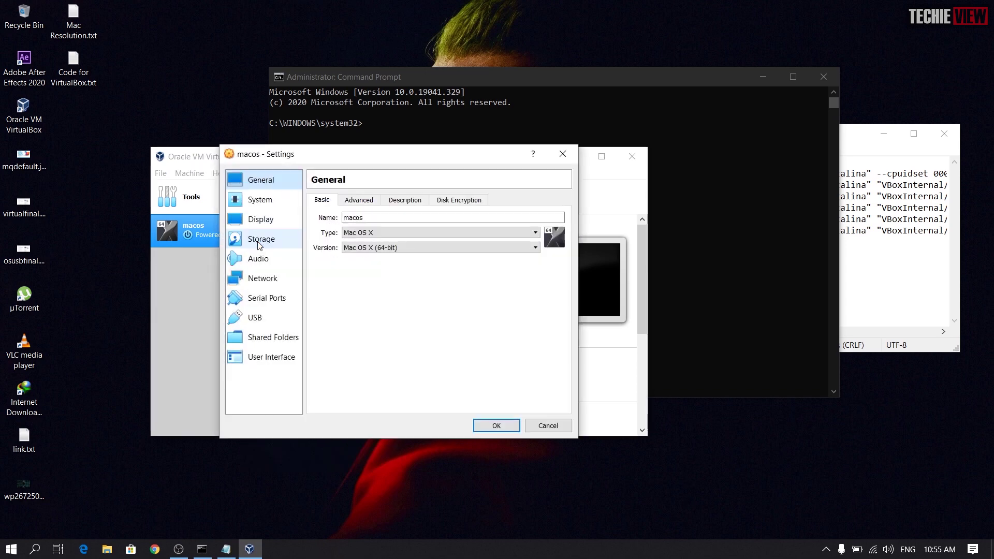
left_click(381, 219)
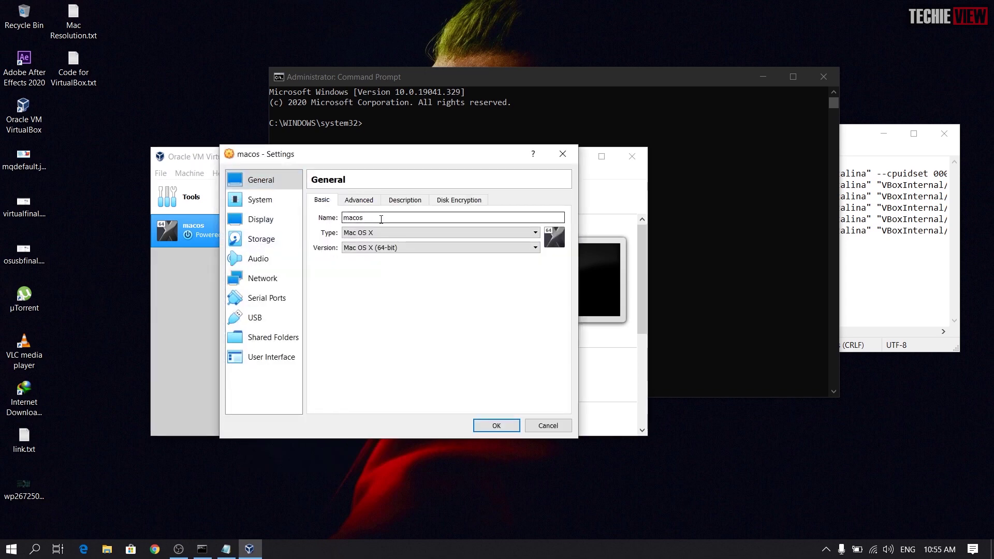
double_click(381, 219)
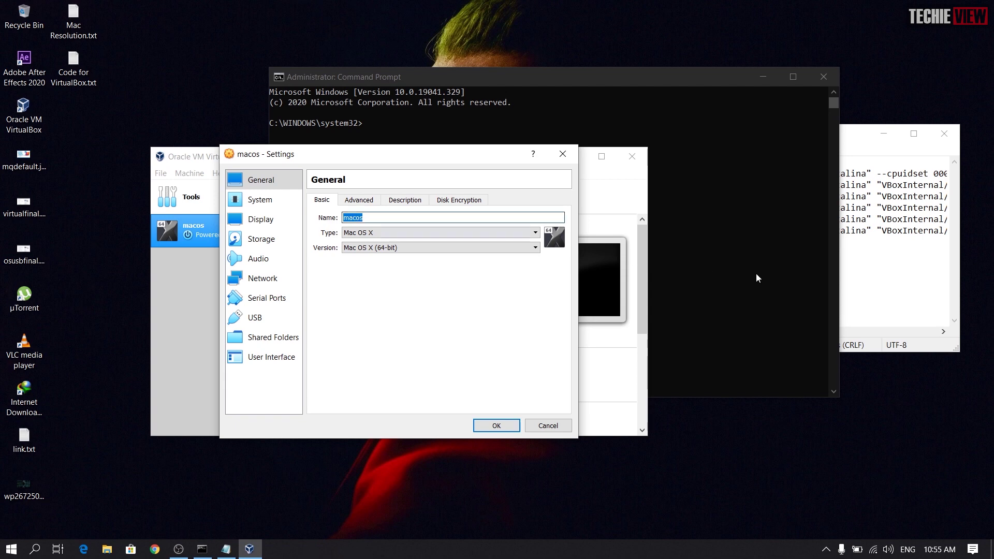
left_click(867, 231)
Step: In the maximized Notepad, Replace All 'macOS 10.15 Catalina' with 'macos', then restore the window
left_click_drag(790, 133, 563, 133)
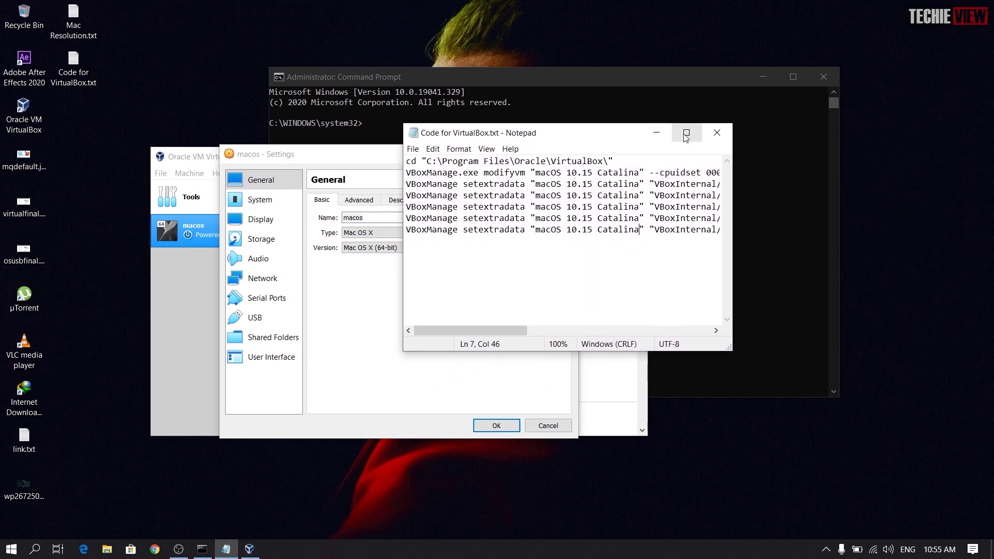
left_click(685, 133)
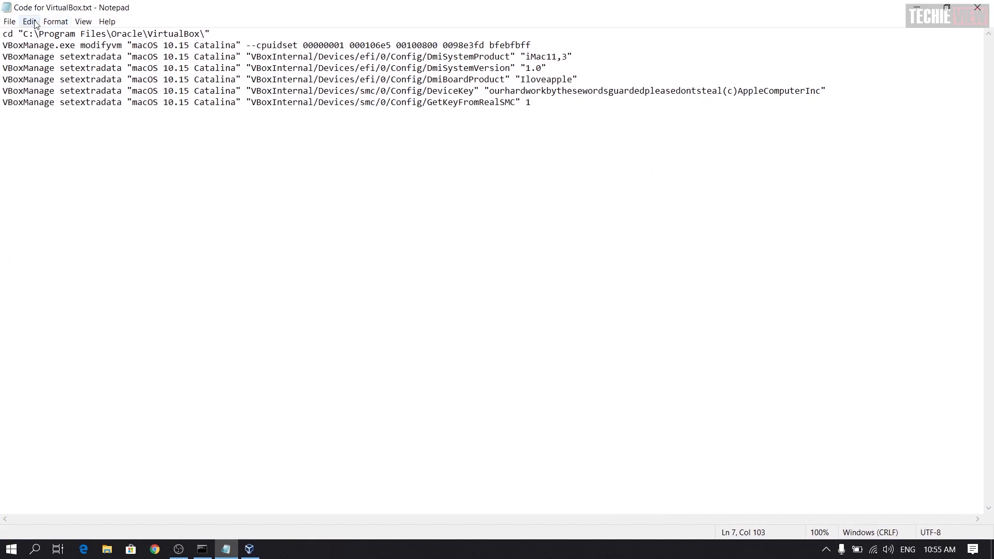
left_click_drag(132, 46, 237, 45)
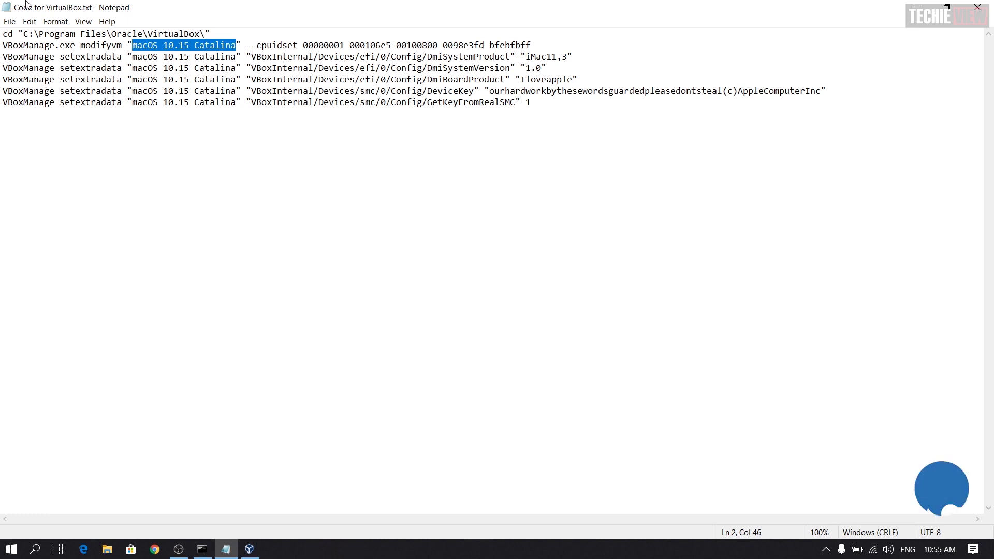
left_click(29, 22)
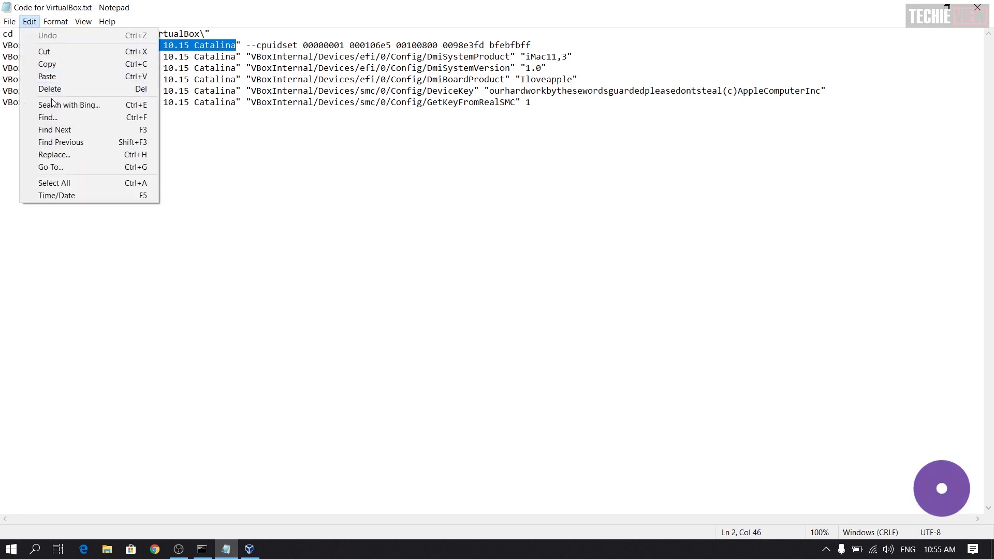
left_click(61, 156)
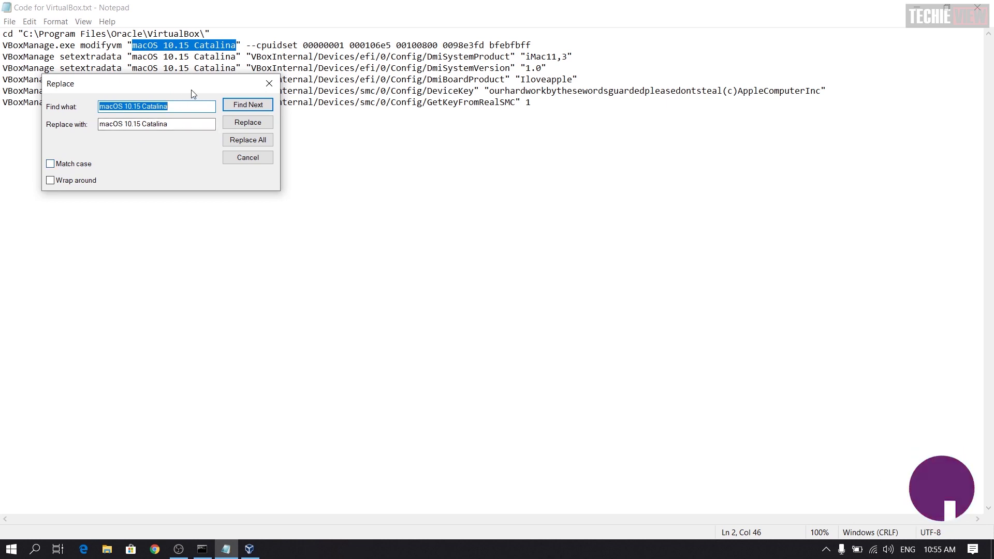
left_click(177, 128)
key("BackSpace")
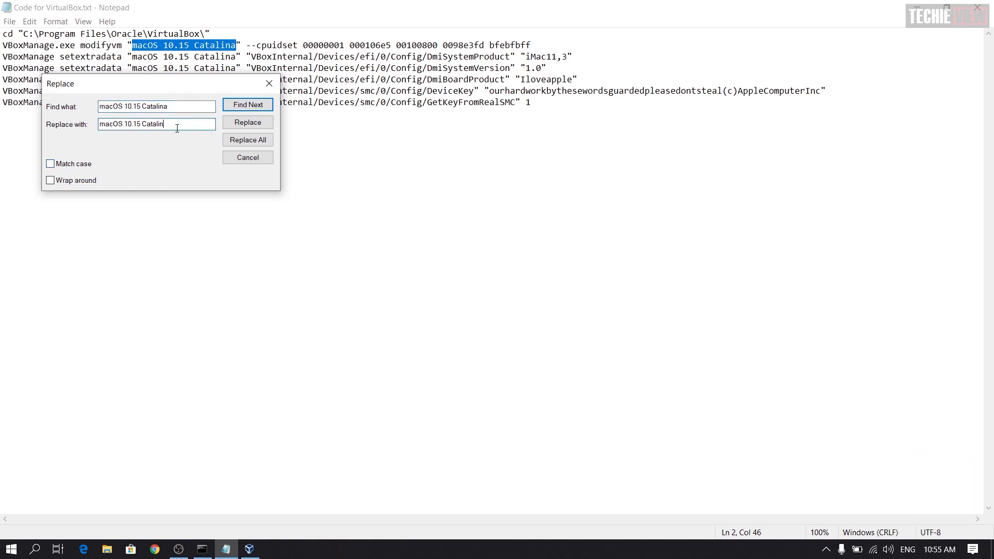
key("BackSpace")
key("BackSpace")
key("BackSpace")
key("BackSpace")
key("BackSpace")
key("BackSpace")
key("BackSpace")
key("BackSpace")
key("BackSpace")
key("BackSpace")
key("BackSpace")
key("BackSpace")
key("BackSpace")
key("BackSpace")
key("BackSpace")
key("BackSpace")
key("BackSpace")
key("BackSpace")
key("BackSpace")
type("macos")
left_click(253, 145)
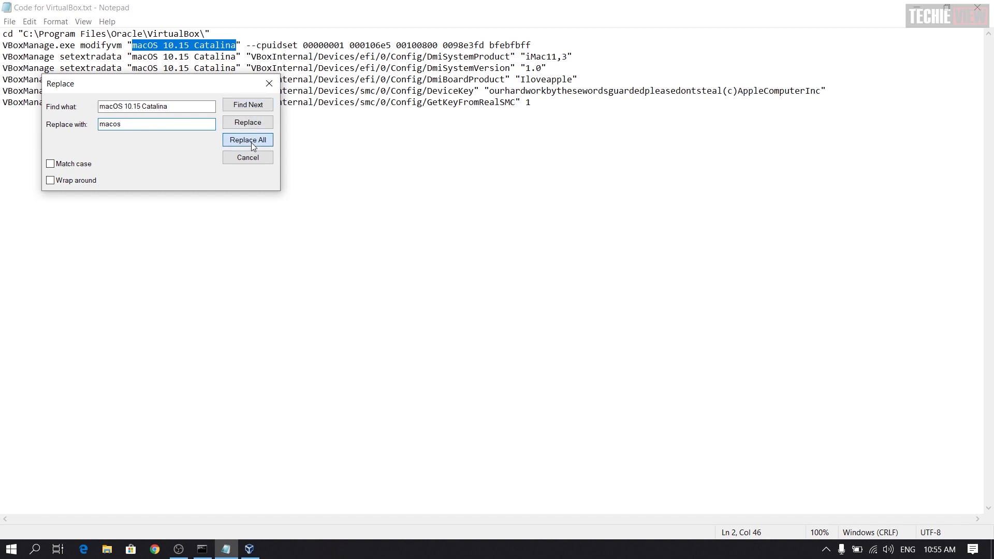
left_click(269, 83)
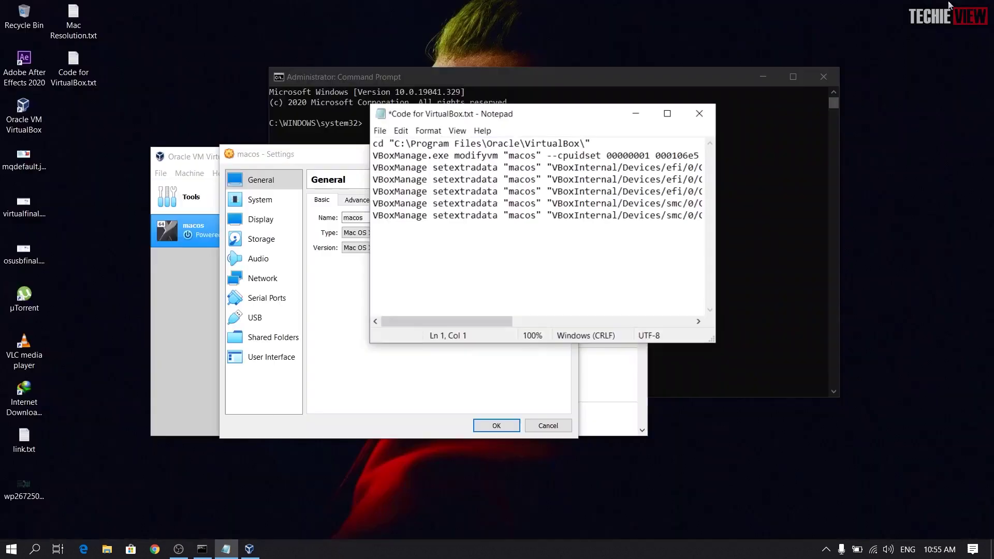
left_click(947, 7)
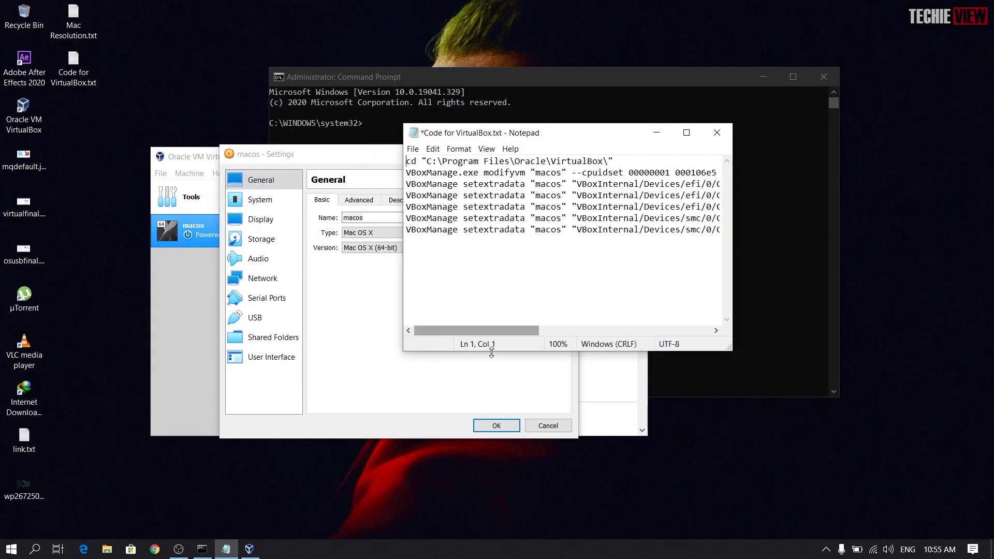
Step: Close VirtualBox, then copy the notes' cd line and run it in Command Prompt
left_click(497, 423)
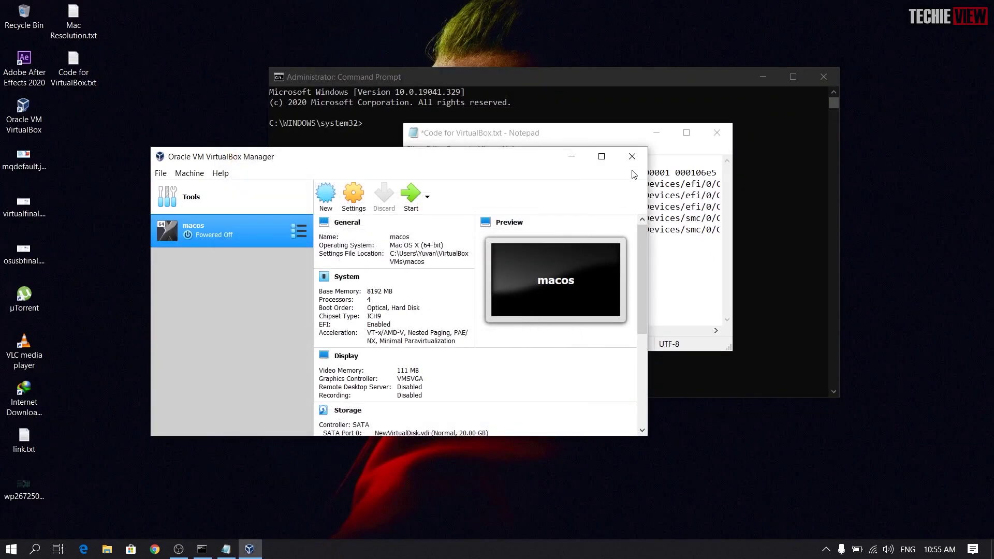
left_click(632, 156)
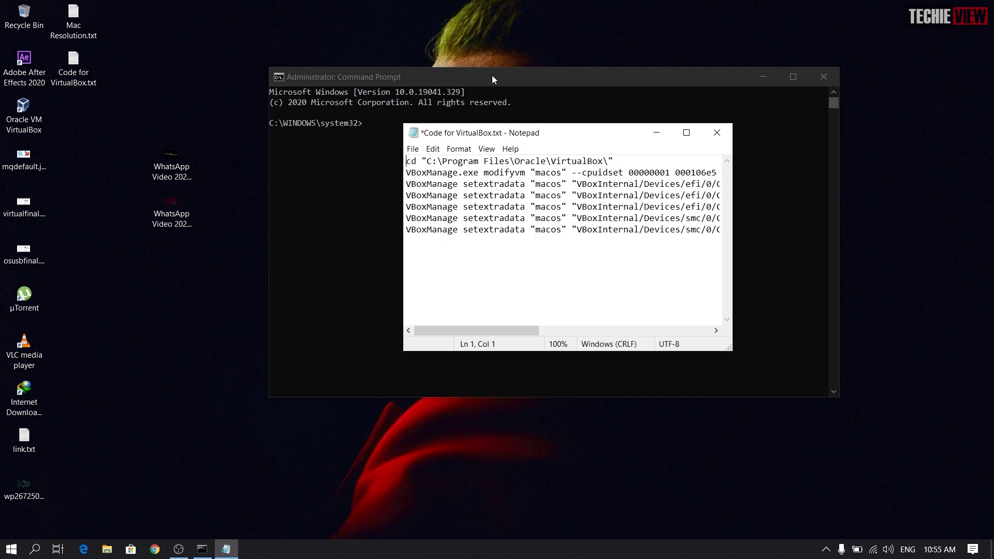
left_click_drag(518, 134, 403, 343)
left_click_drag(291, 372, 512, 367)
key("ctrl+c")
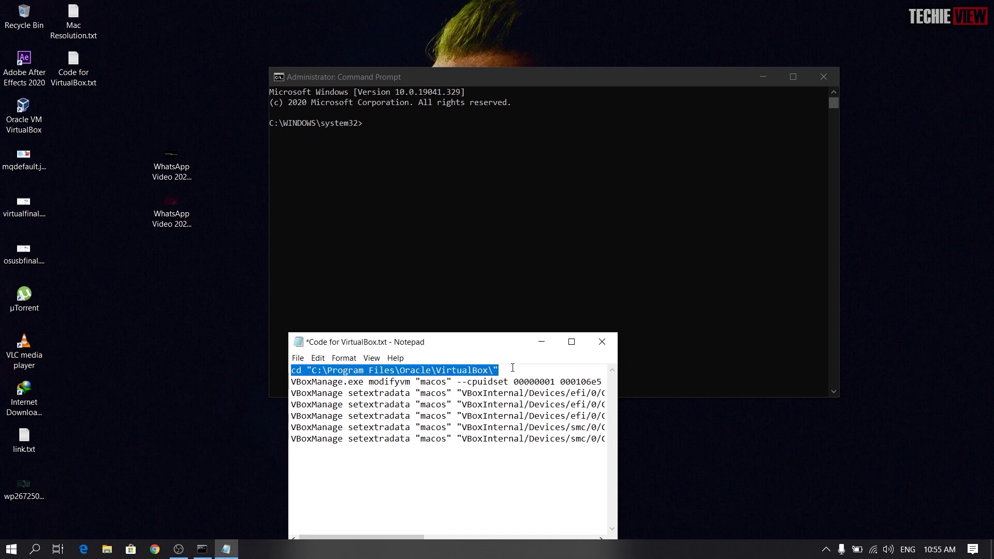
left_click(378, 121)
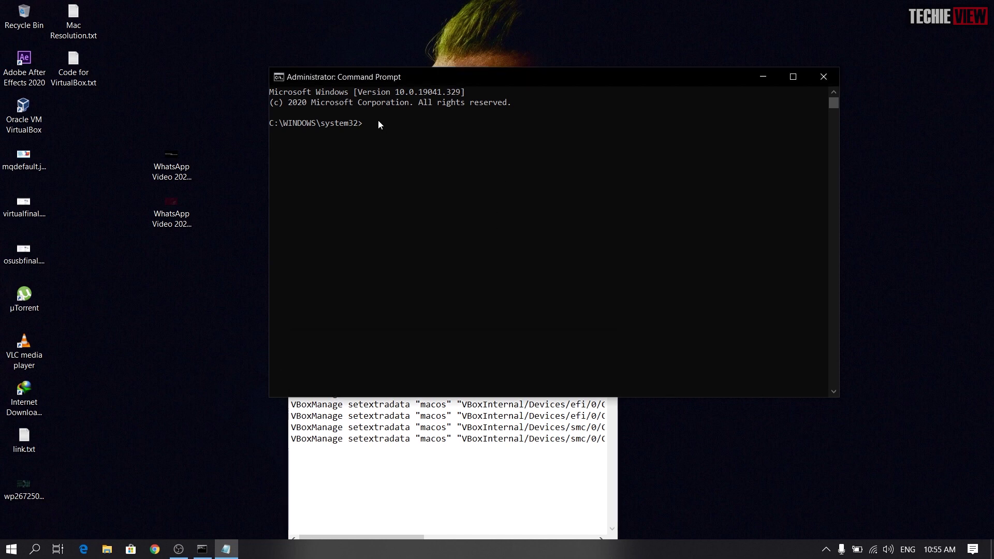
key("ctrl+v")
key("Return")
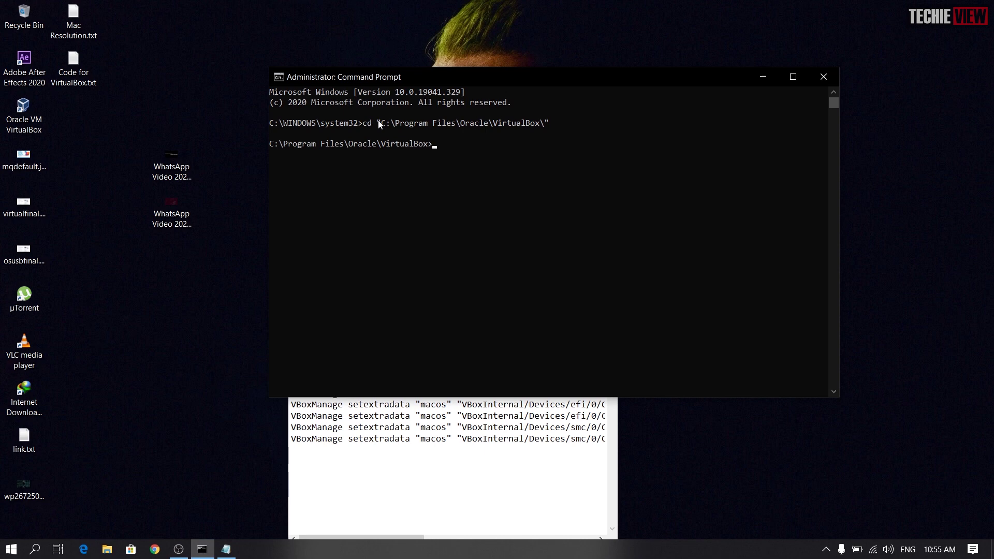
Step: Select the modifyvm cpuidset line in the maximized notes
left_click(411, 439)
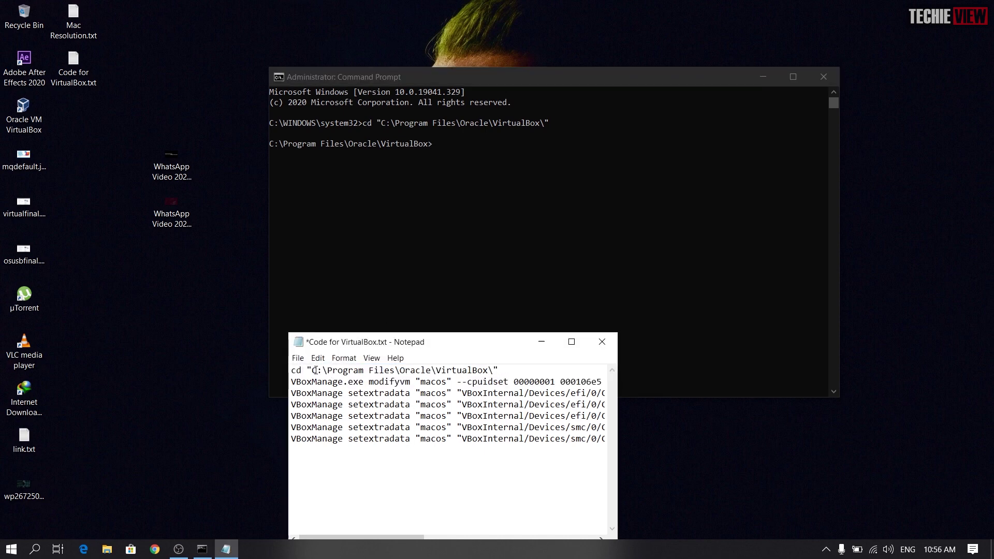
double_click(409, 341)
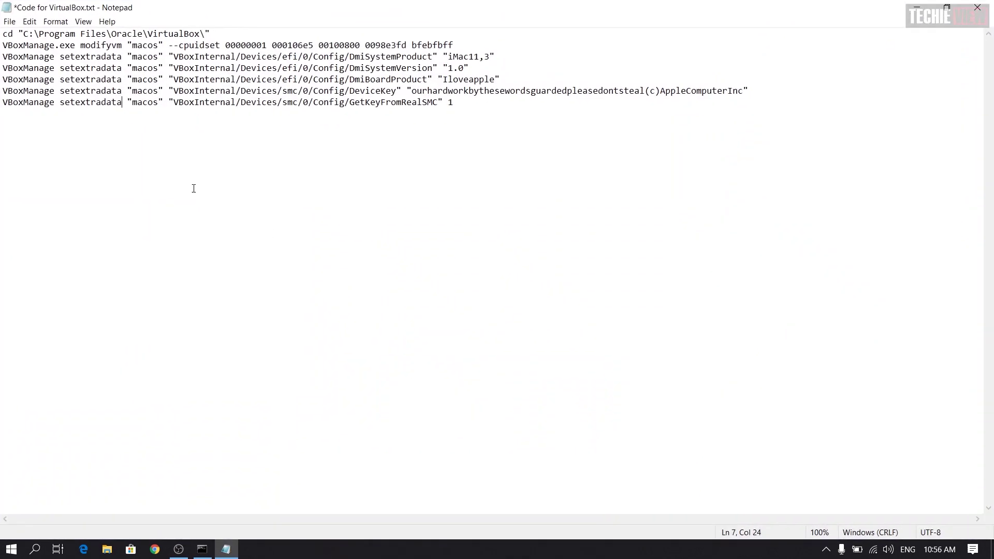
left_click_drag(2, 46, 495, 47)
key("ctrl+c")
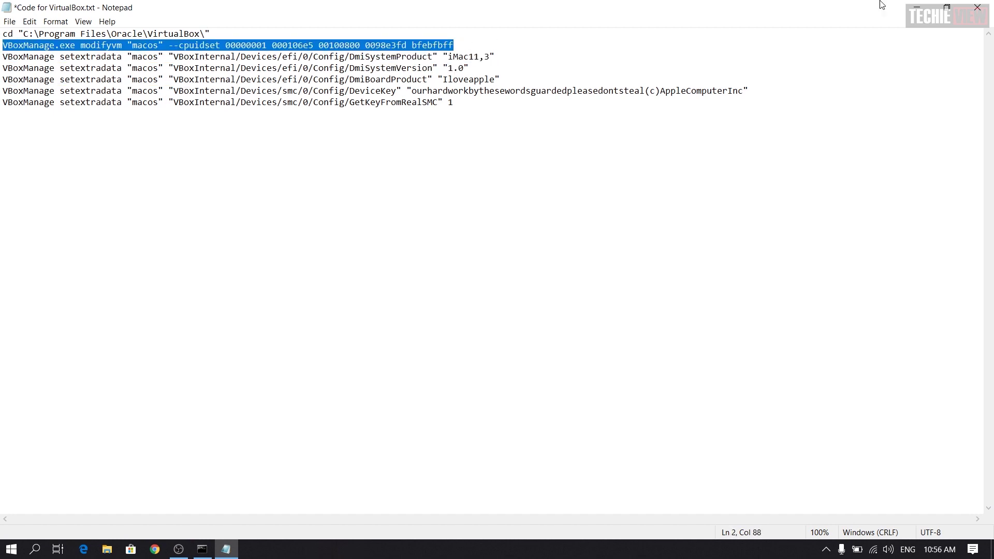
left_click(916, 7)
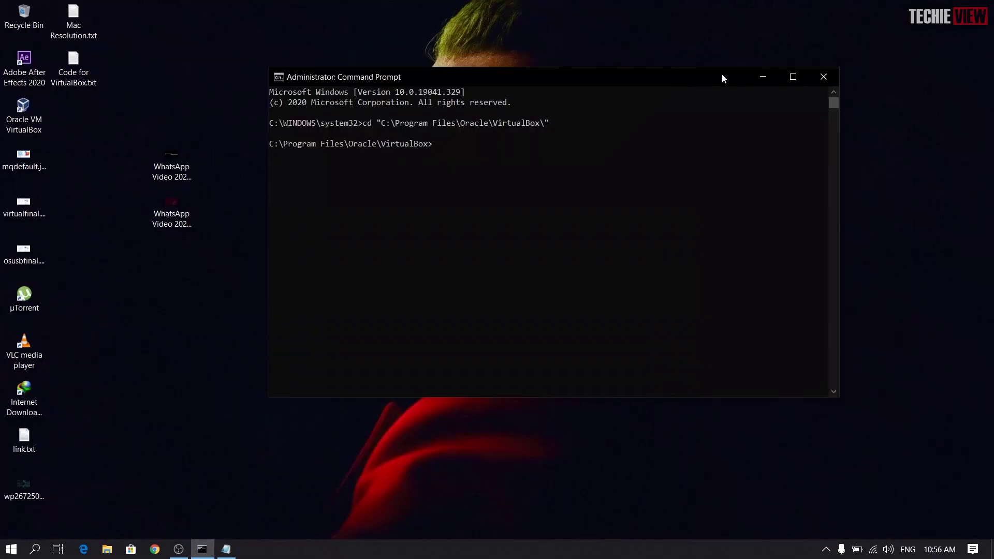
Step: Run the modifyvm cpuidset command, then the DmiSystemProduct iMac11,3 command
right_click(517, 146)
key("Return")
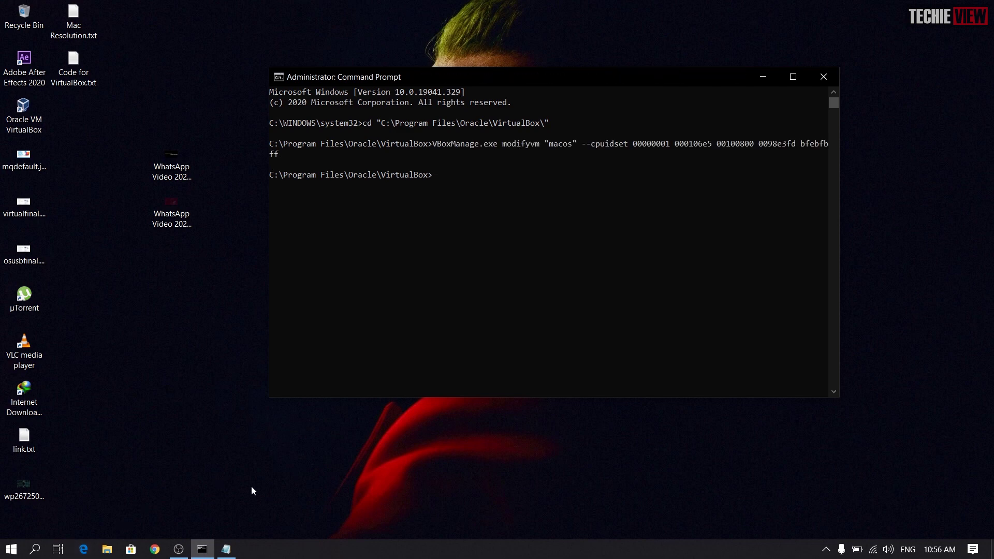
left_click(225, 549)
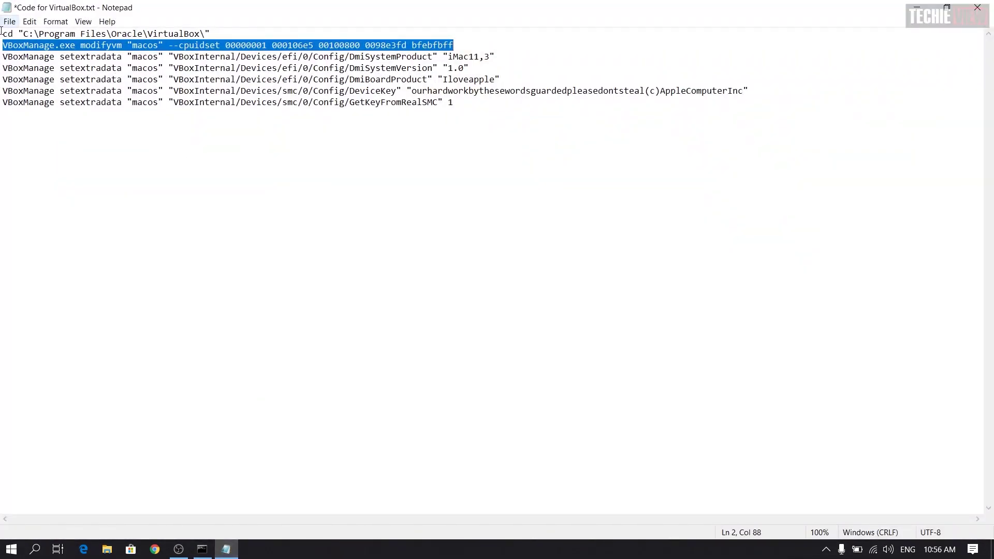
left_click_drag(3, 55, 520, 52)
key("ctrl+c")
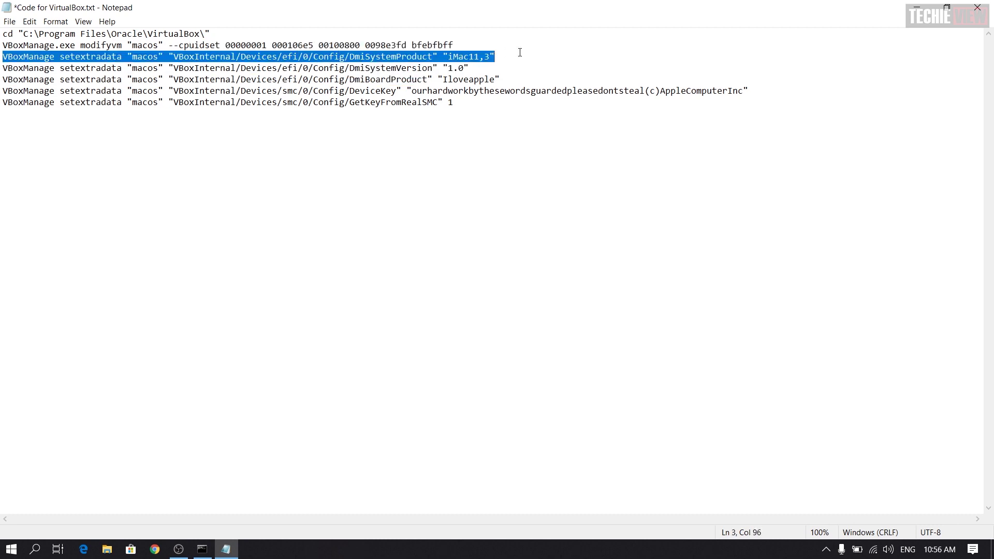
key("alt+Tab")
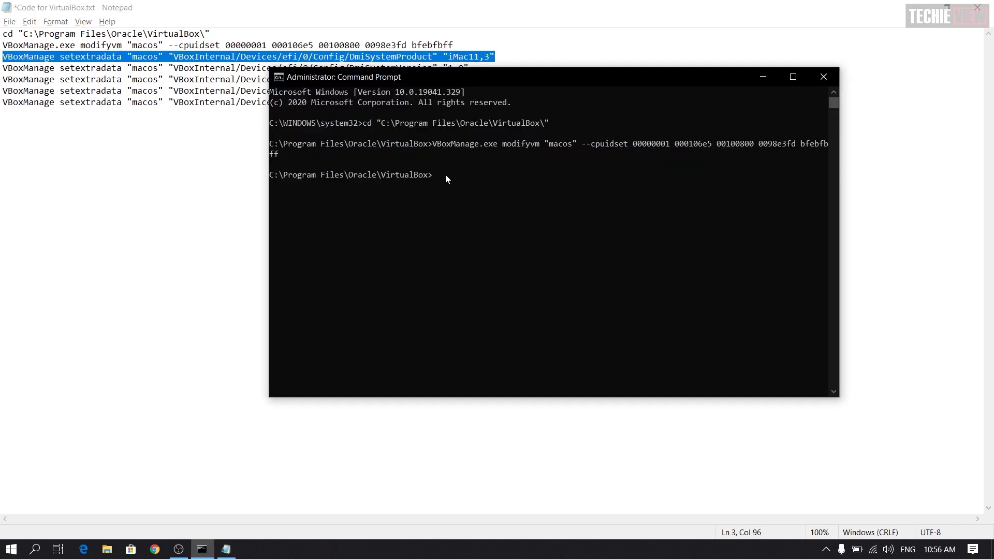
key("ctrl+v")
key("Return")
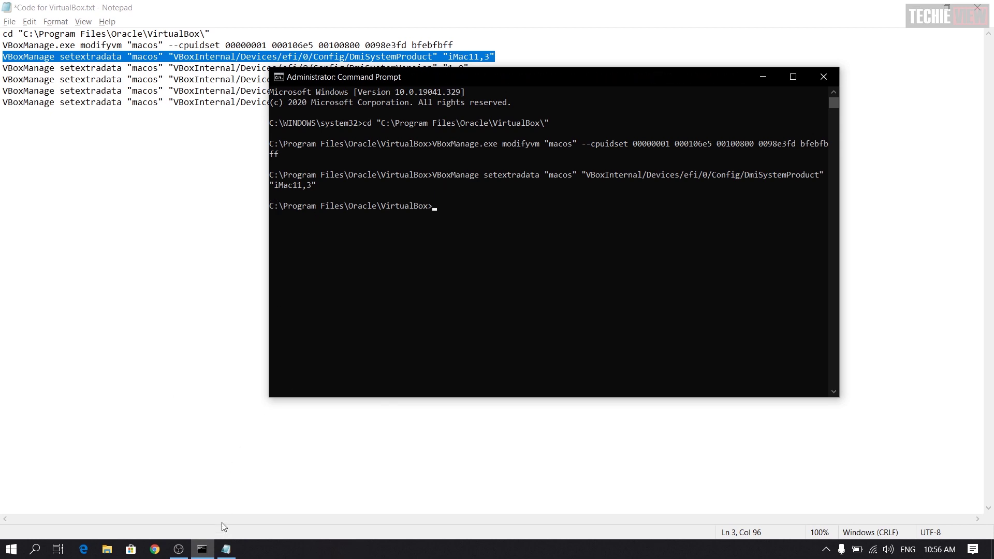
Step: Copy the DmiSystemVersion 1.0 setextradata line from the notes and run it
left_click(759, 78)
left_click(917, 6)
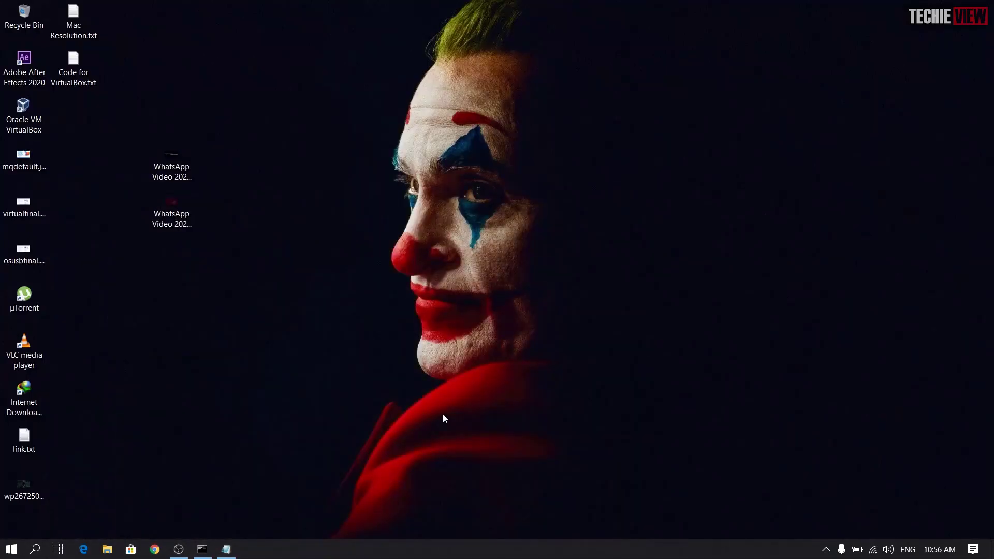
left_click(234, 549)
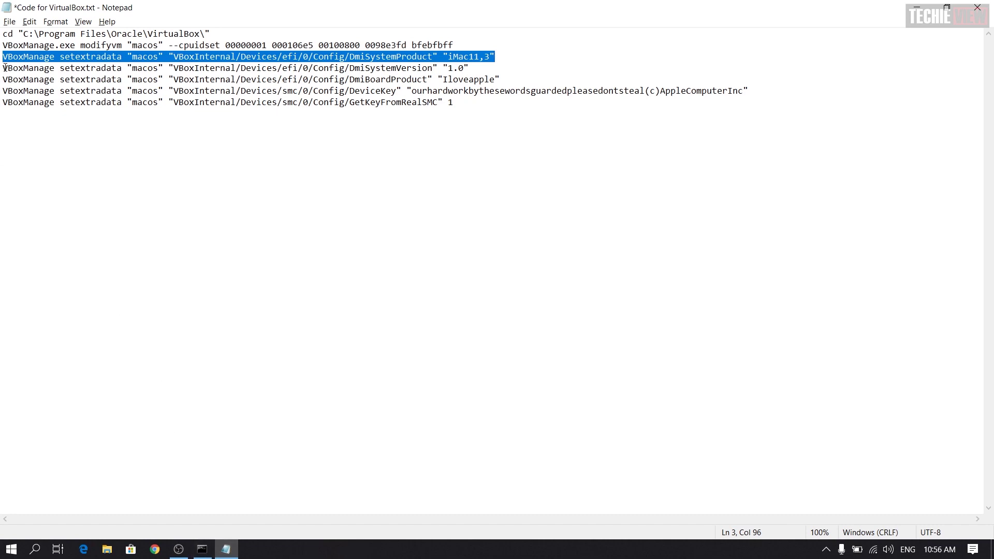
left_click(251, 56)
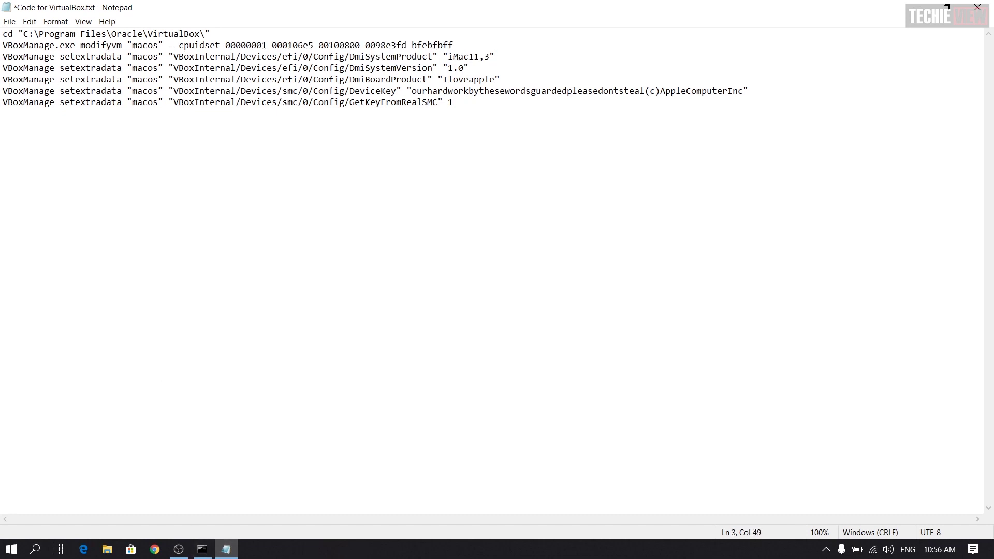
left_click_drag(4, 68, 480, 75)
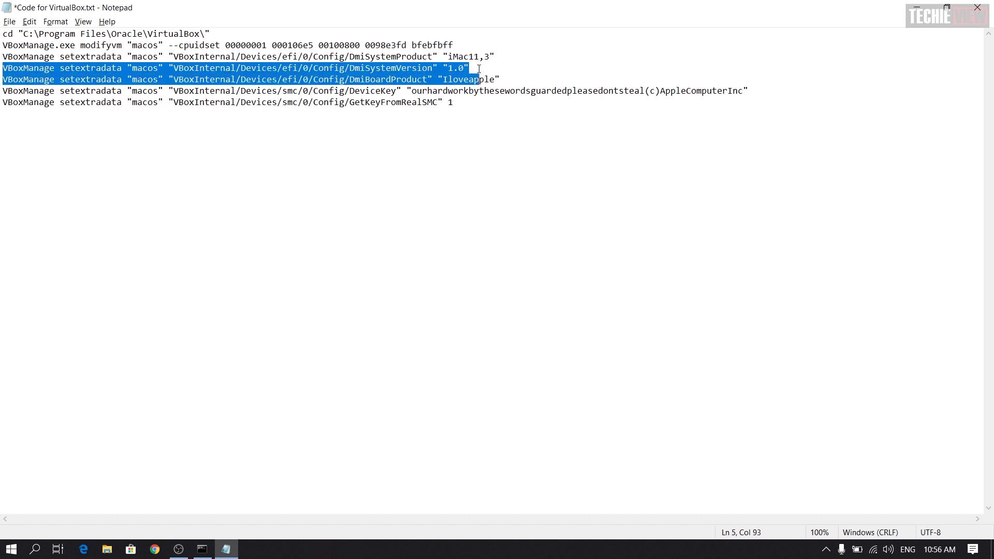
left_click(479, 68)
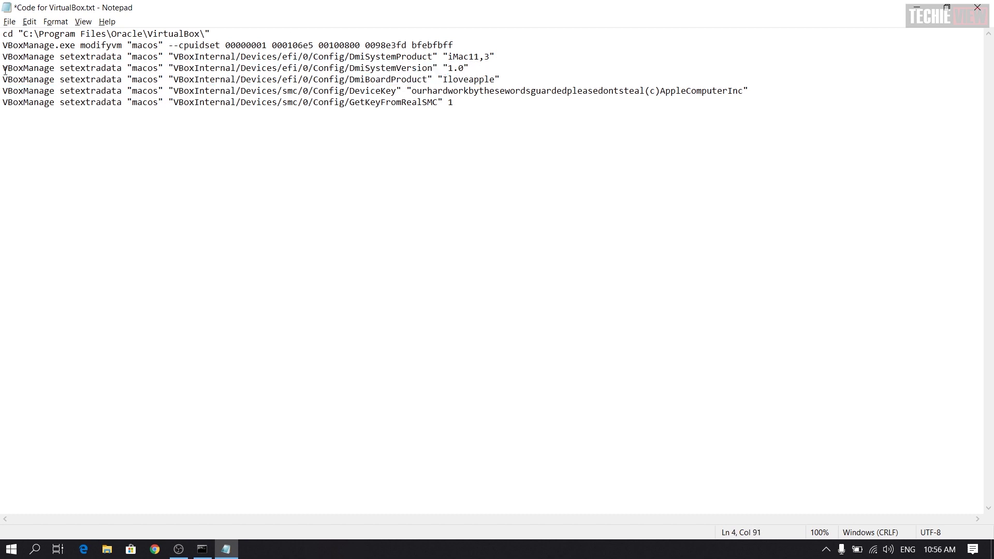
left_click_drag(2, 68, 522, 70)
key("ctrl+c")
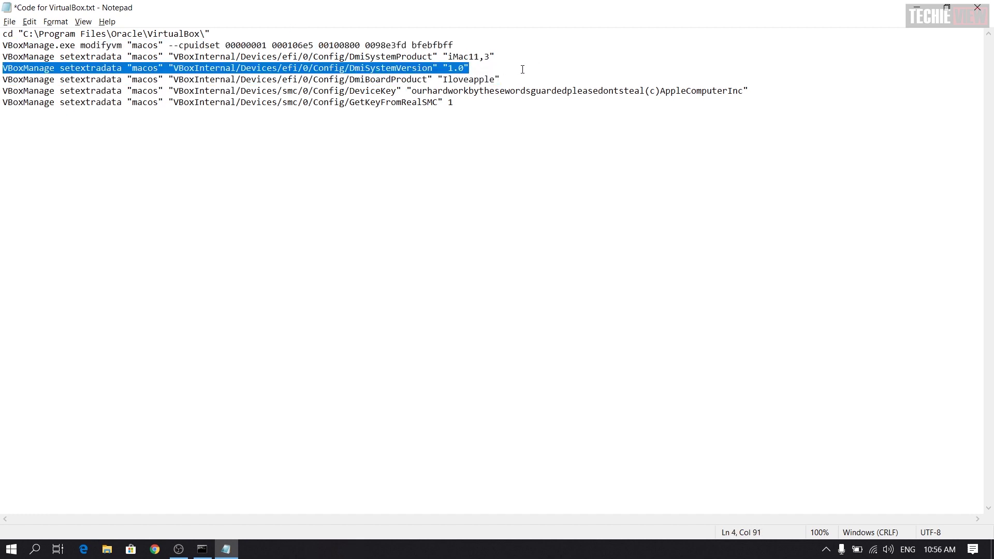
left_click(202, 549)
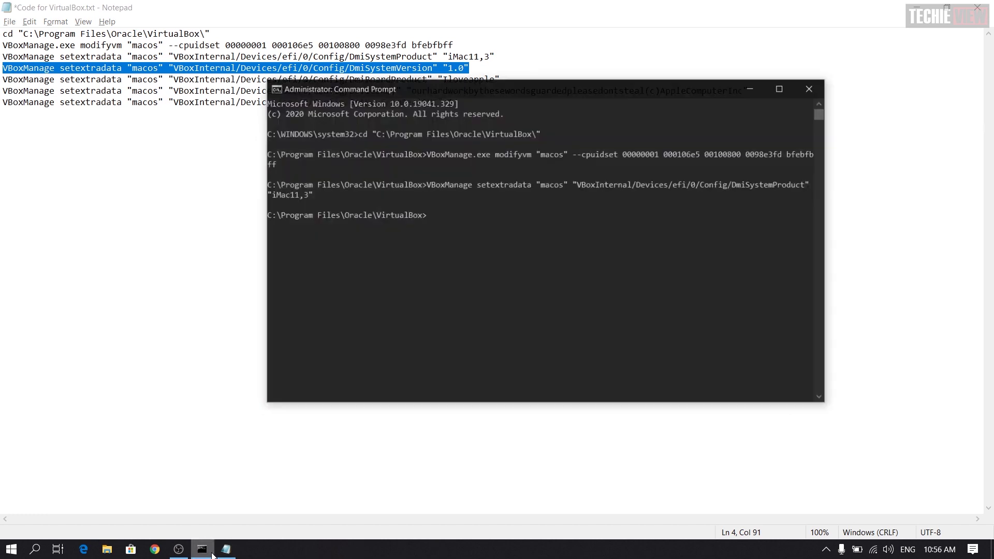
right_click(443, 218)
key("Return")
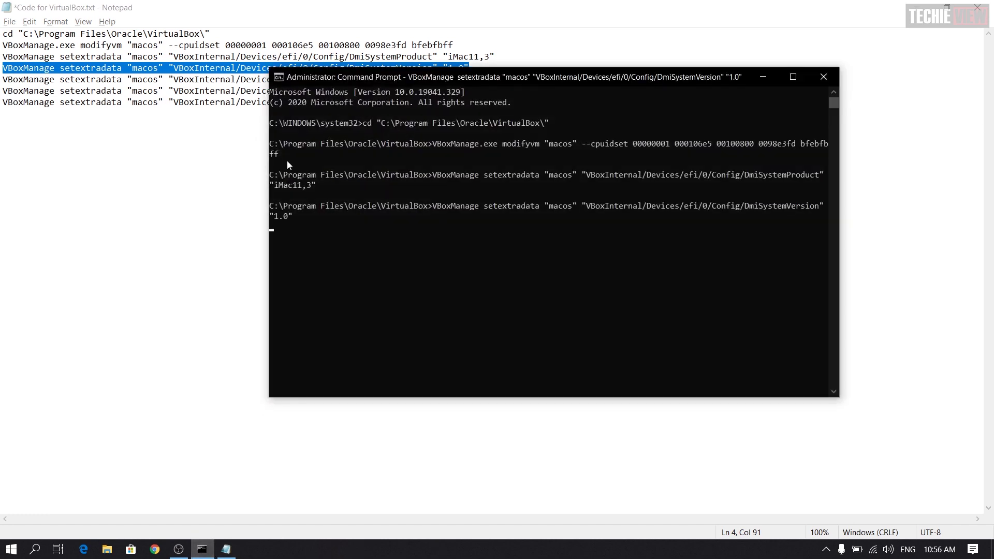
left_click(4, 81)
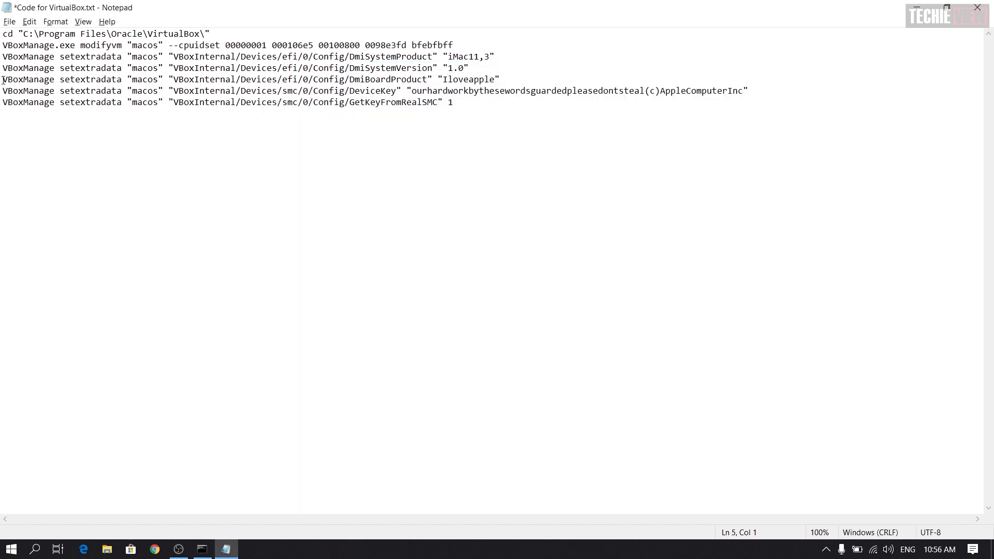
Step: Run the DmiBoardProduct and DeviceKey setextradata commands for the macos VM from the notes
left_click_drag(3, 81, 519, 81)
key("ctrl+c")
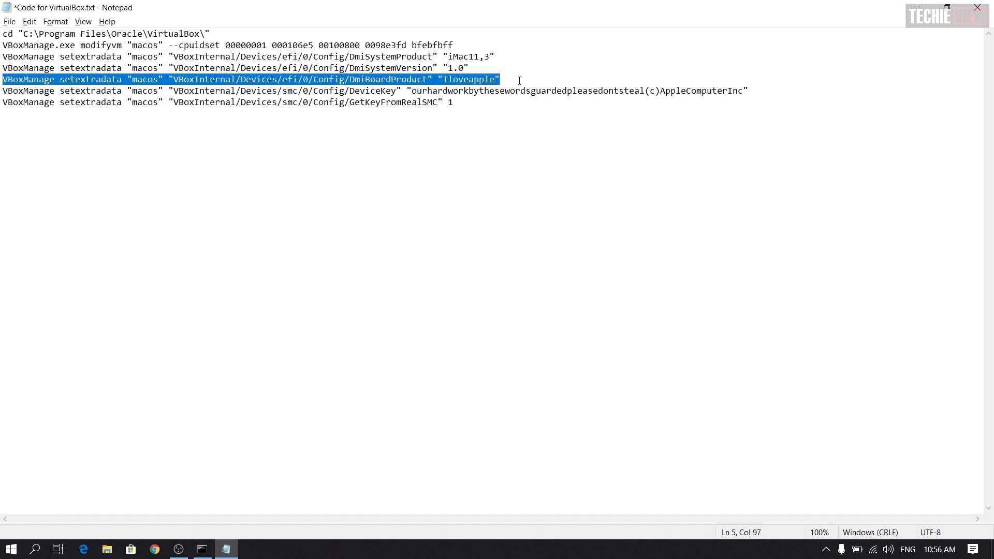
key("alt+Tab")
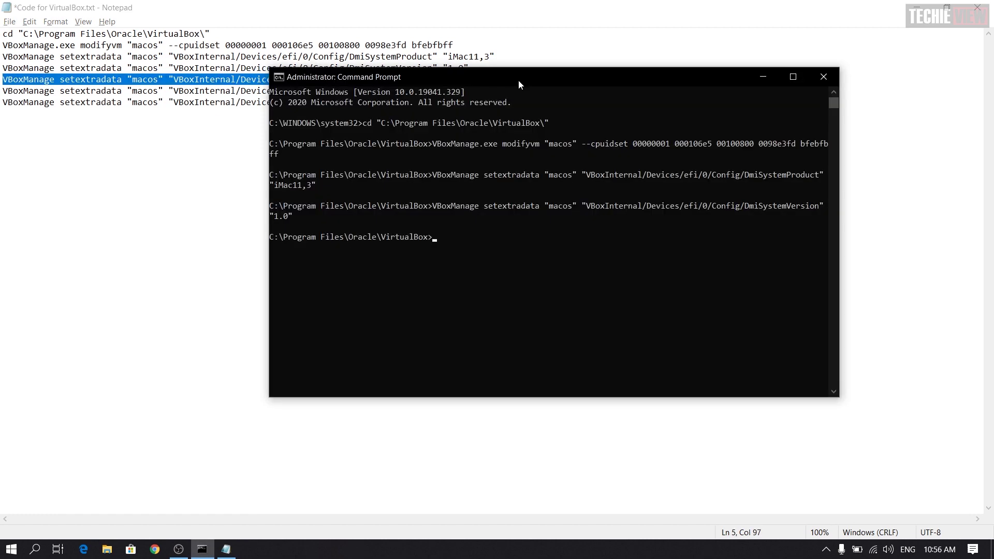
key("ctrl+v")
key("Return")
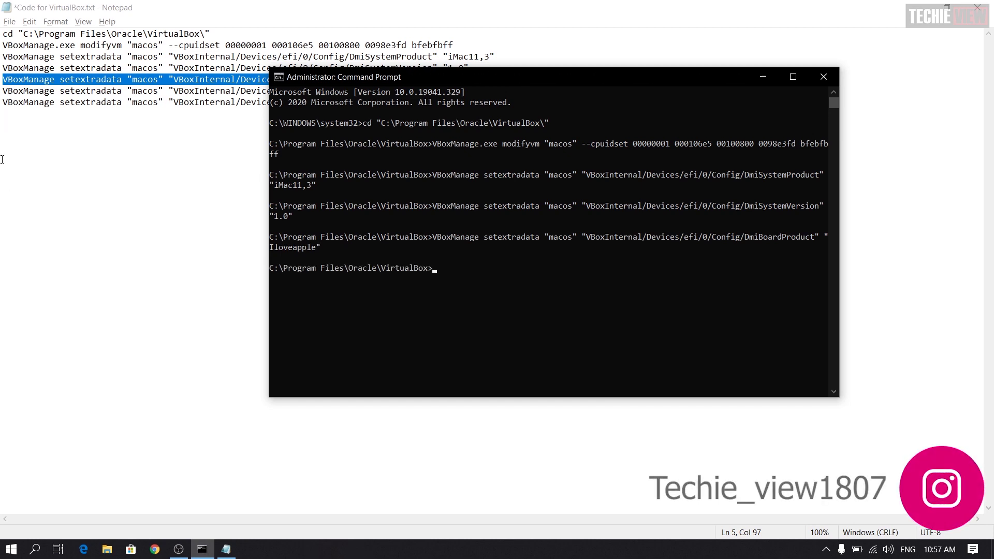
left_click(5, 97)
left_click_drag(4, 93, 755, 95)
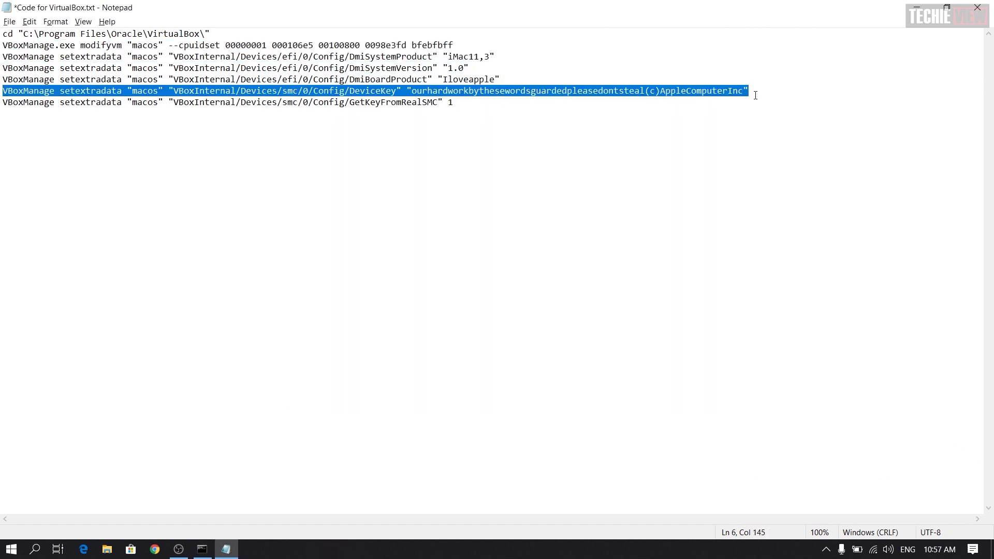
left_click(202, 550)
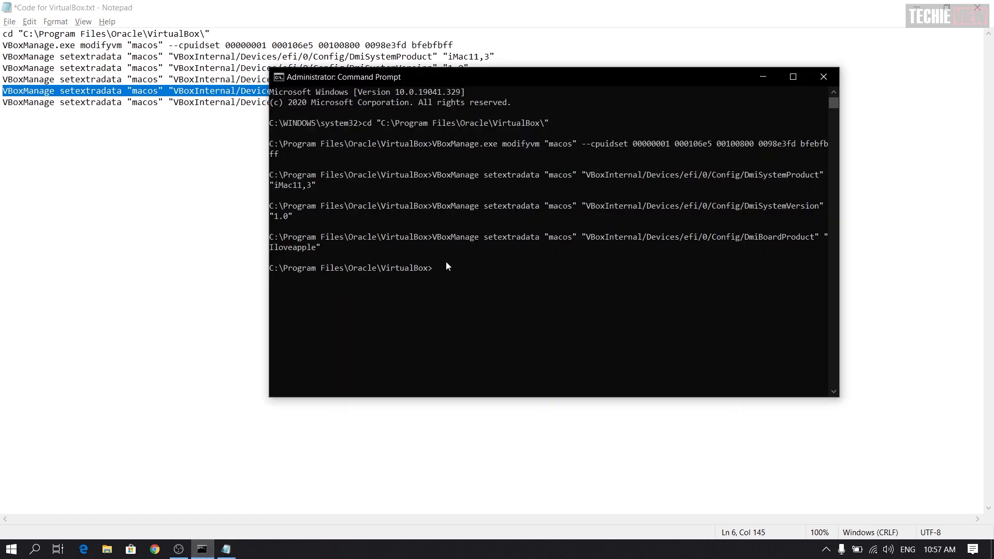
right_click(446, 261)
key("Return")
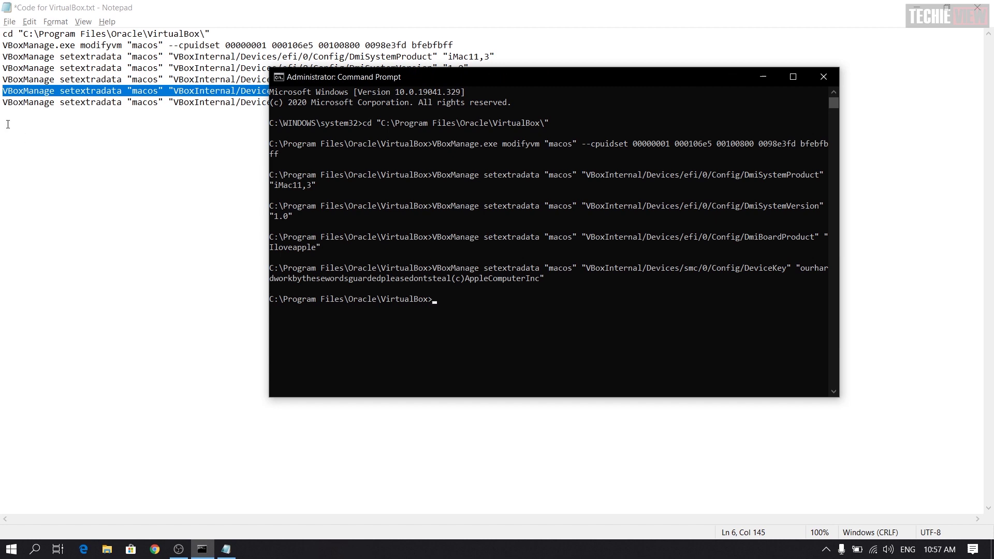
Step: Run the GetKeyFromRealSMC 1 command, then close Command Prompt and the notes file
left_click_drag(2, 103, 484, 138)
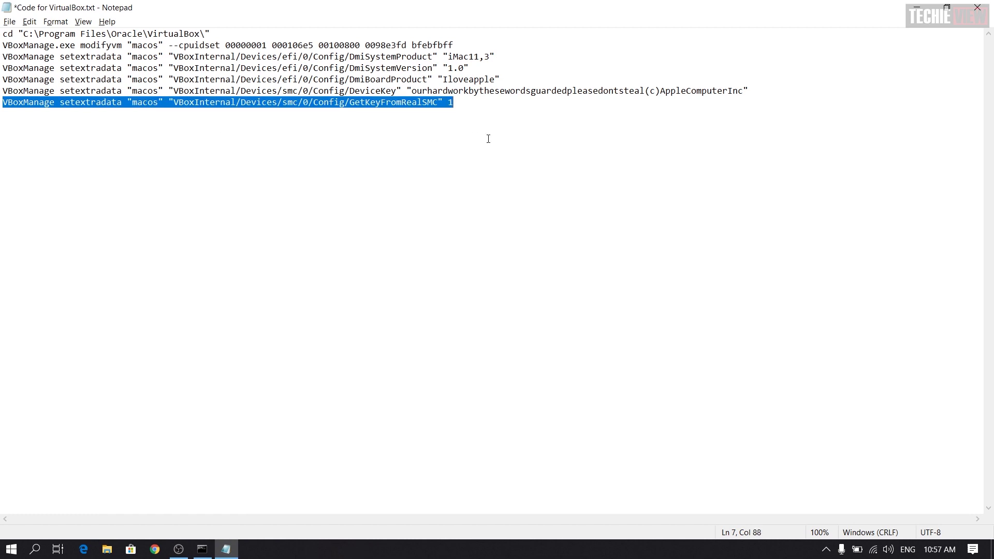
key("alt+Tab")
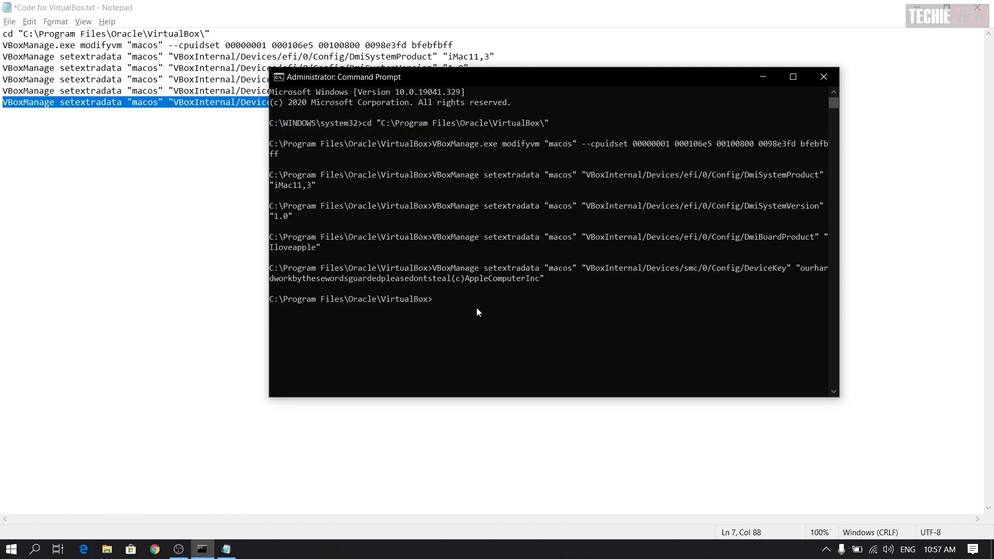
type("VBoxManage setextradata \"macos\" \"VBoxInternal/Devices/smc/0/Config/GetKeyFromRealSMC\" 1")
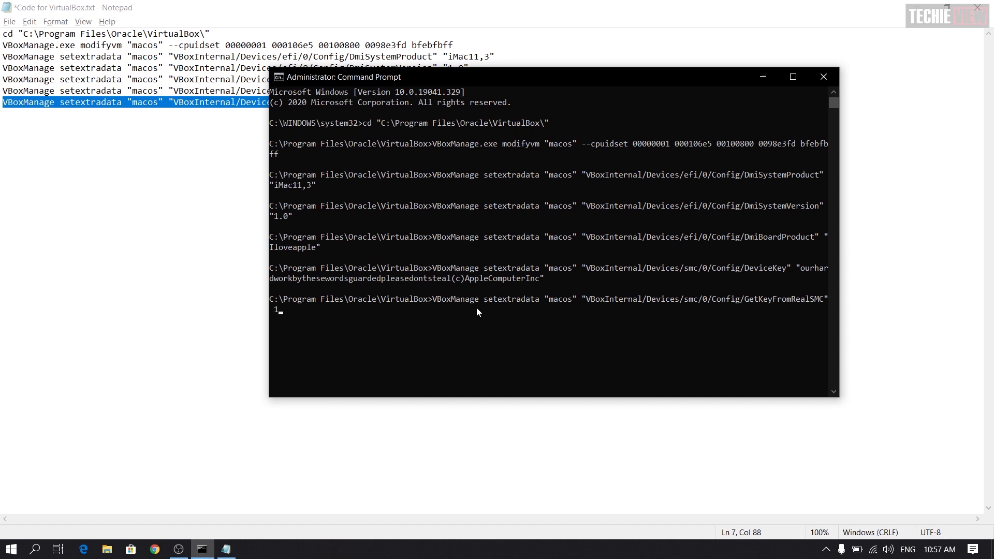
key("Return")
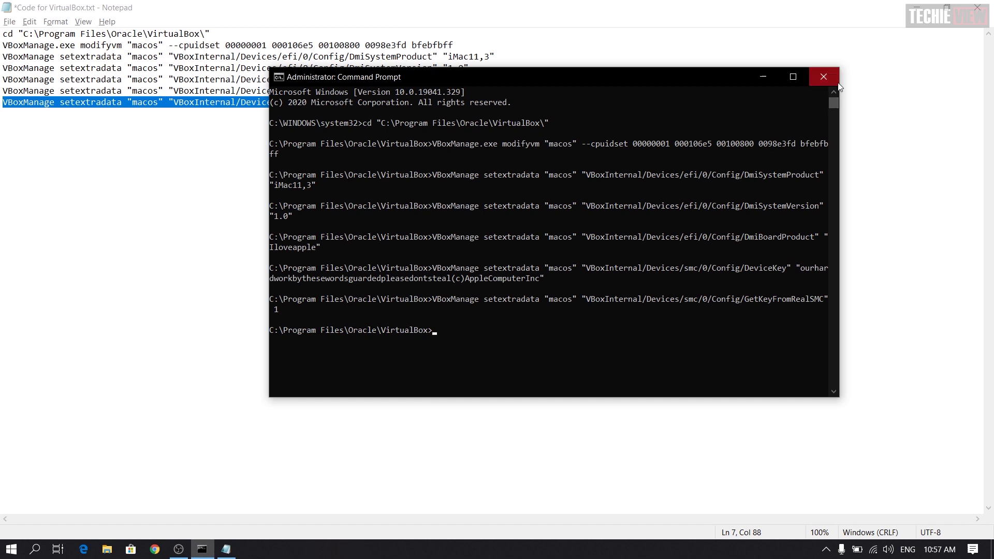
left_click(823, 76)
left_click(977, 5)
Step: Discard the command notes without saving and launch the VirtualBox Manager
left_click(533, 300)
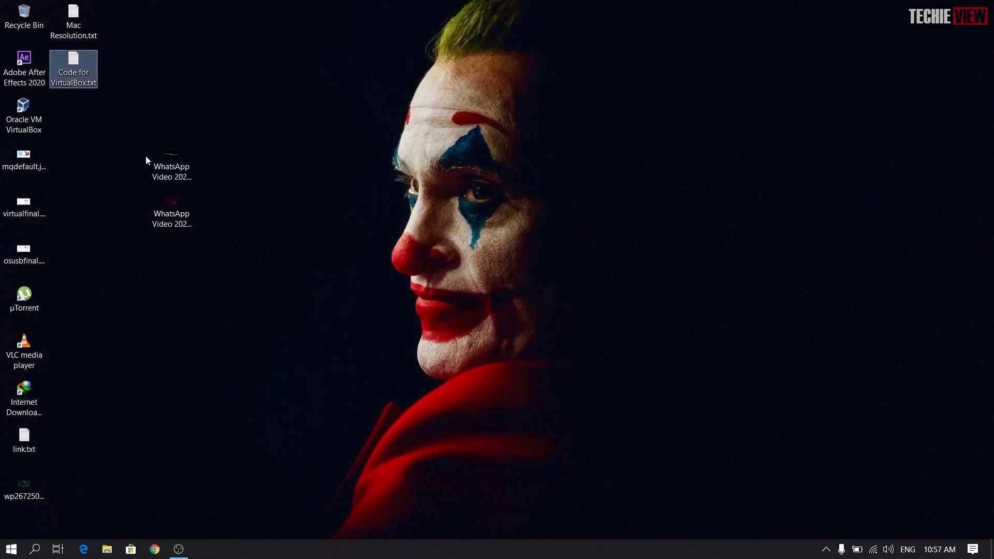
left_click(9, 118)
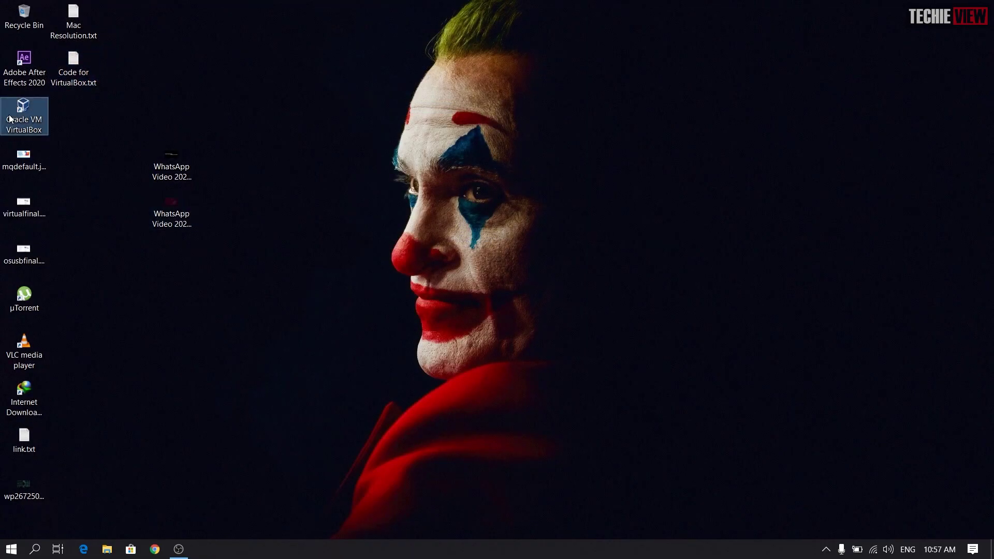
double_click(9, 118)
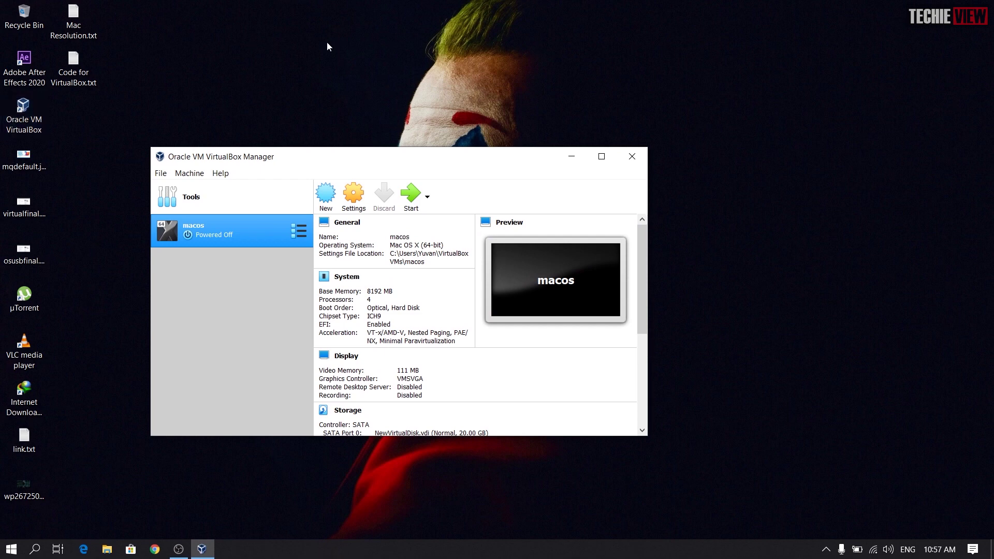
Step: Start the macos VM, maximize its window and enter install.nsh at the EFI shell
left_click(412, 195)
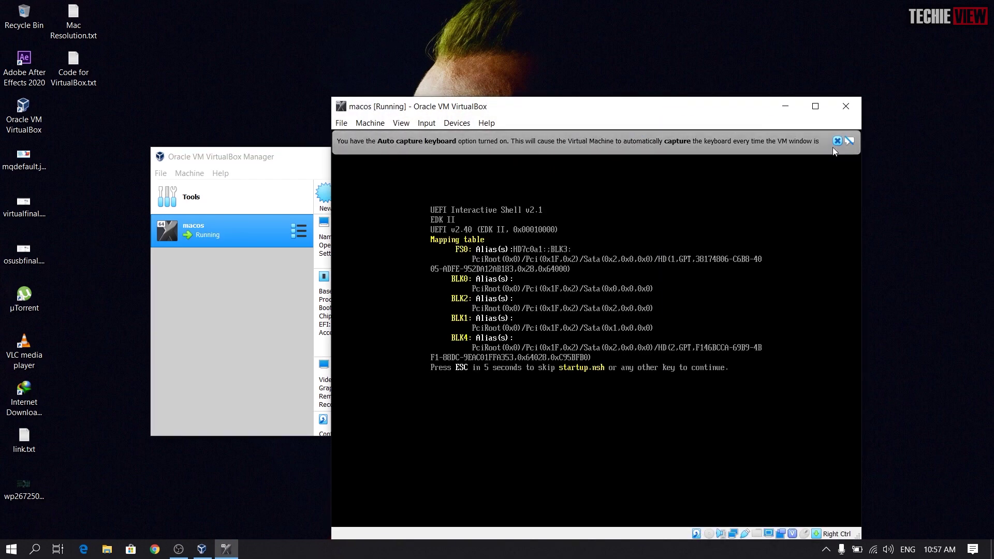
left_click(833, 143)
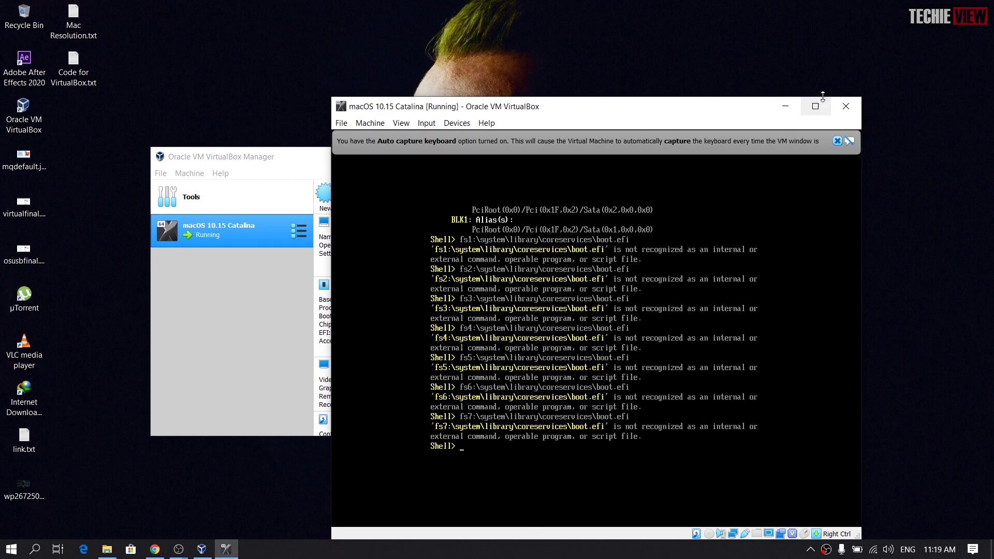
left_click(815, 106)
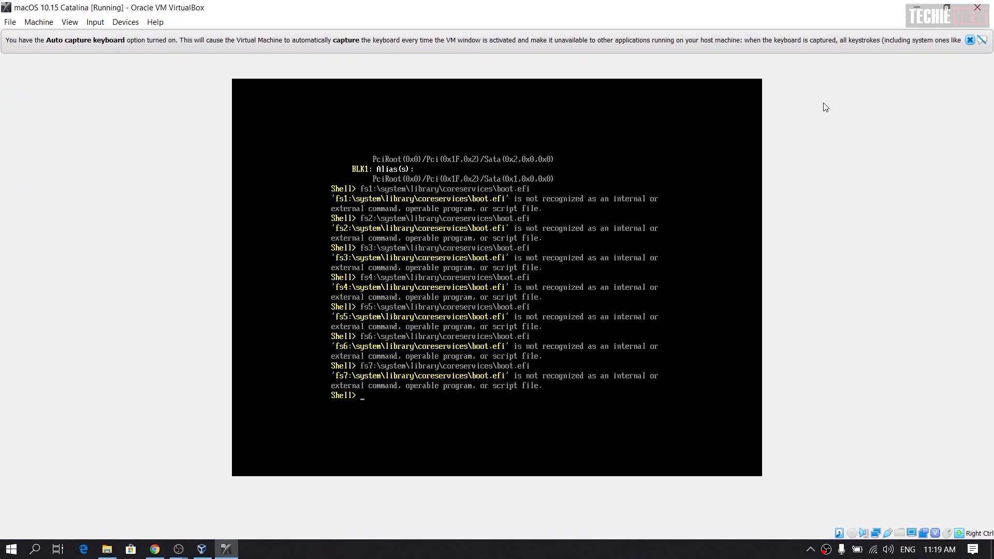
type("install.nsh")
Step: Run install.nsh so the Catalina installer boots to the Welcome screen, dismissing the auto-capture notice
key("Return")
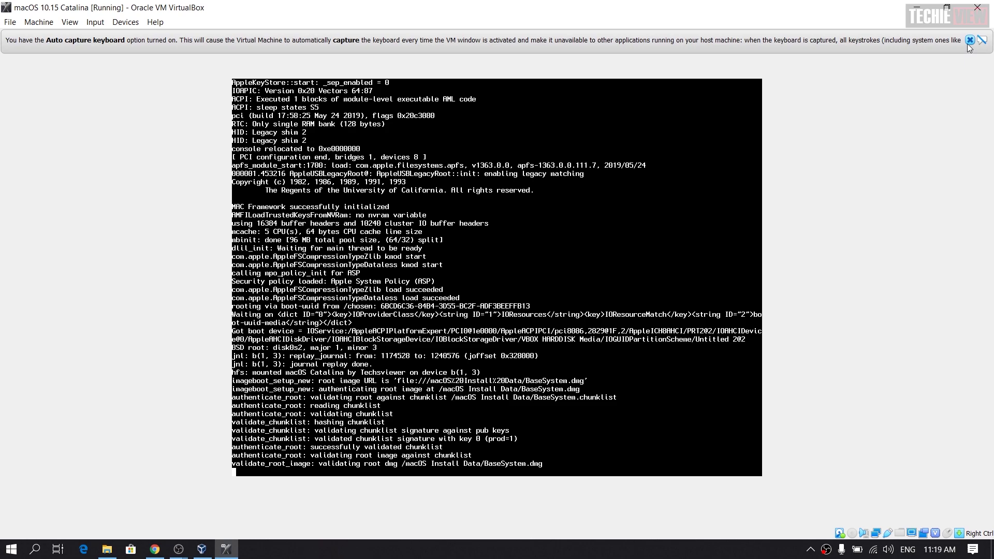
left_click(968, 40)
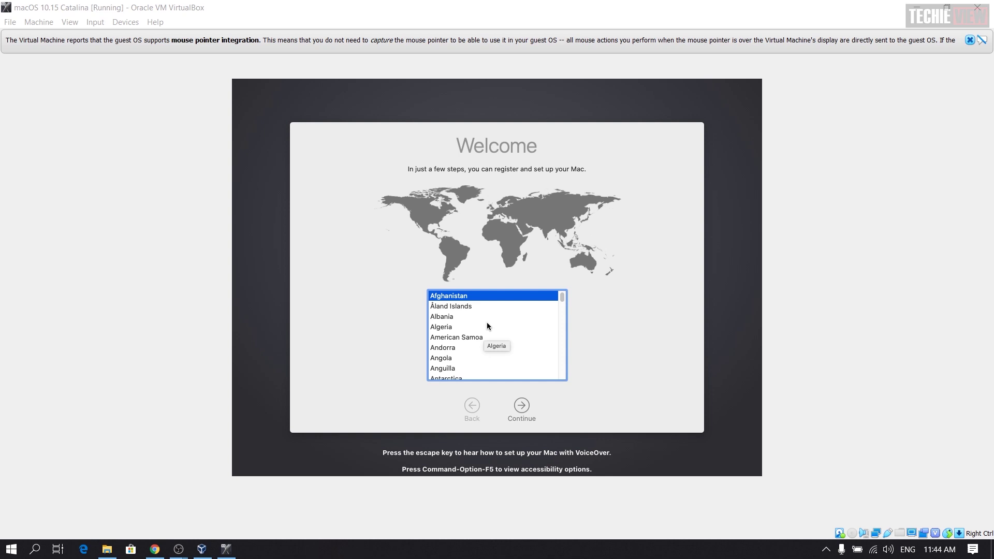
Step: Choose India from the Welcome country list and continue to Written and Spoken Languages
left_click(481, 337)
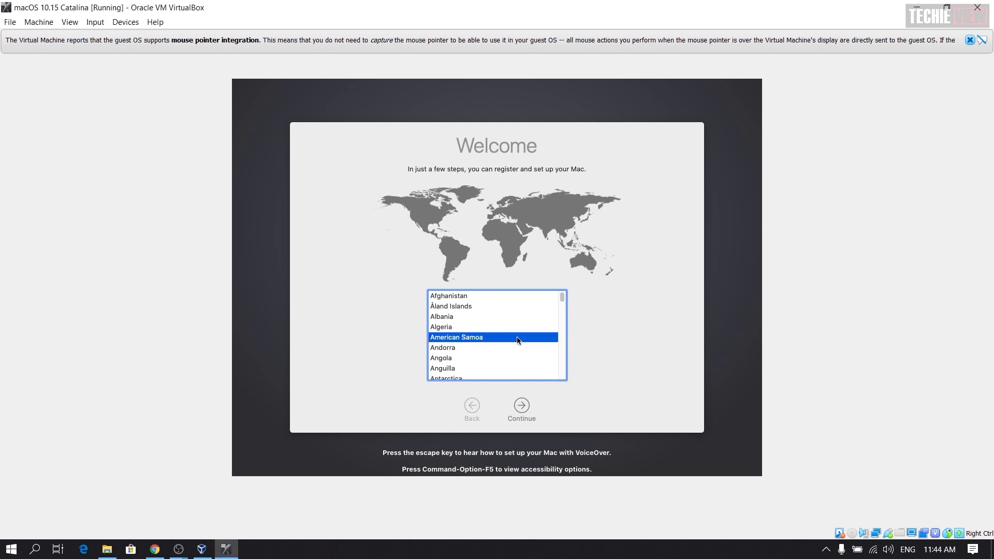
scroll(557, 308, "down", 3)
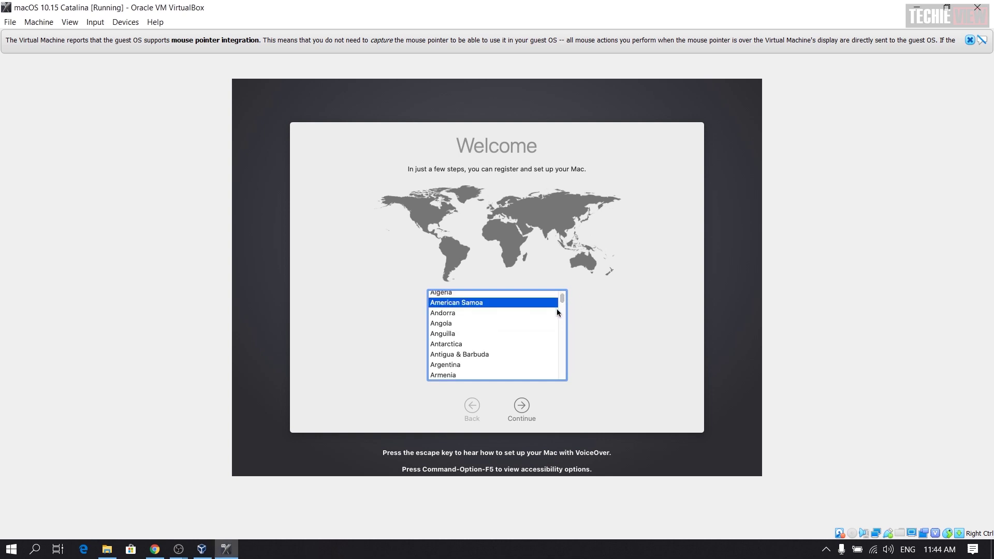
scroll(565, 304, "down", 2)
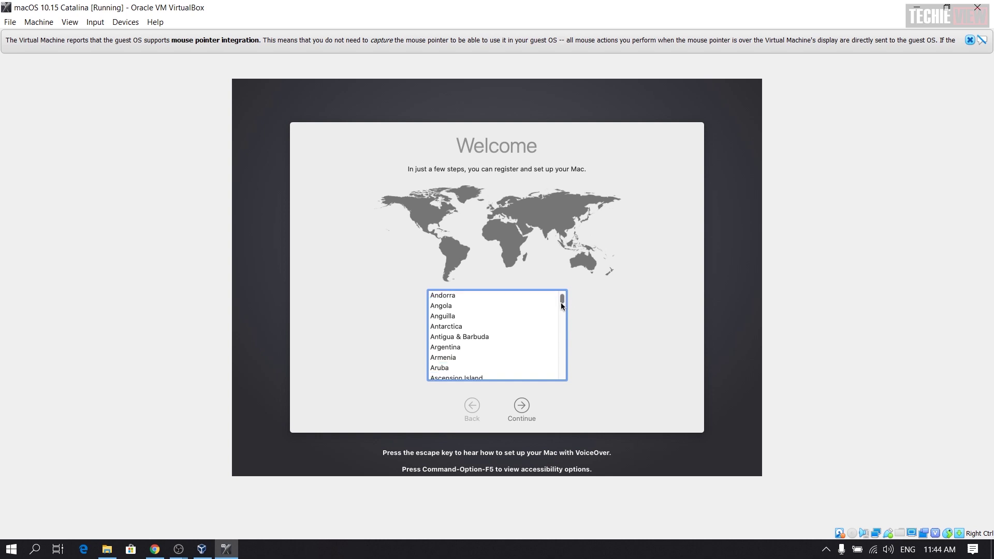
left_click(478, 337)
key("i")
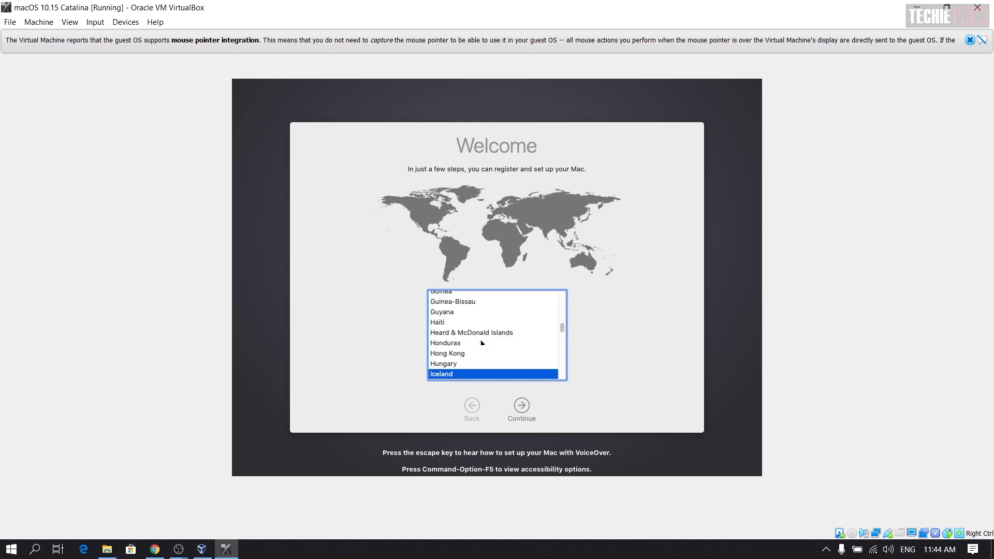
scroll(564, 332, "down", 2)
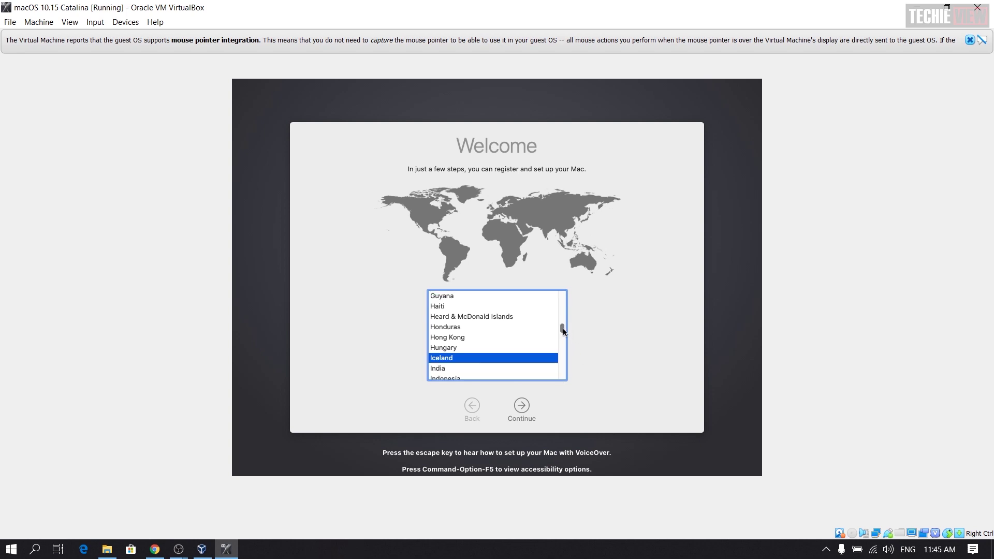
left_click(489, 376)
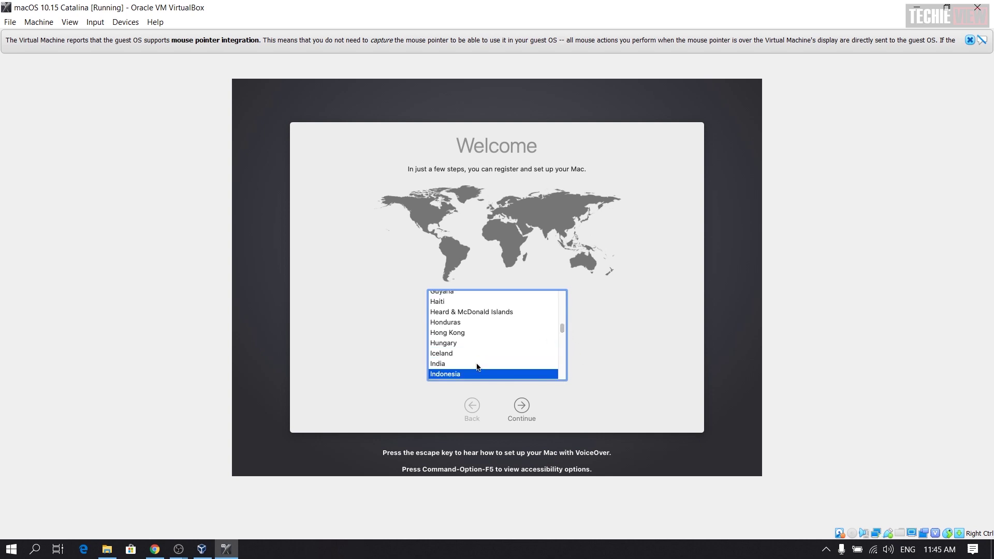
left_click(469, 366)
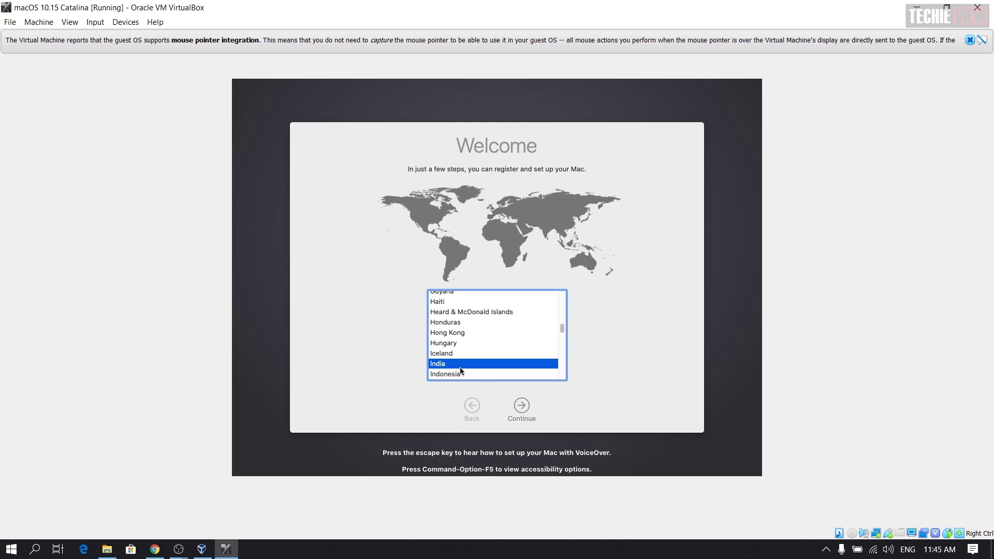
left_click(519, 406)
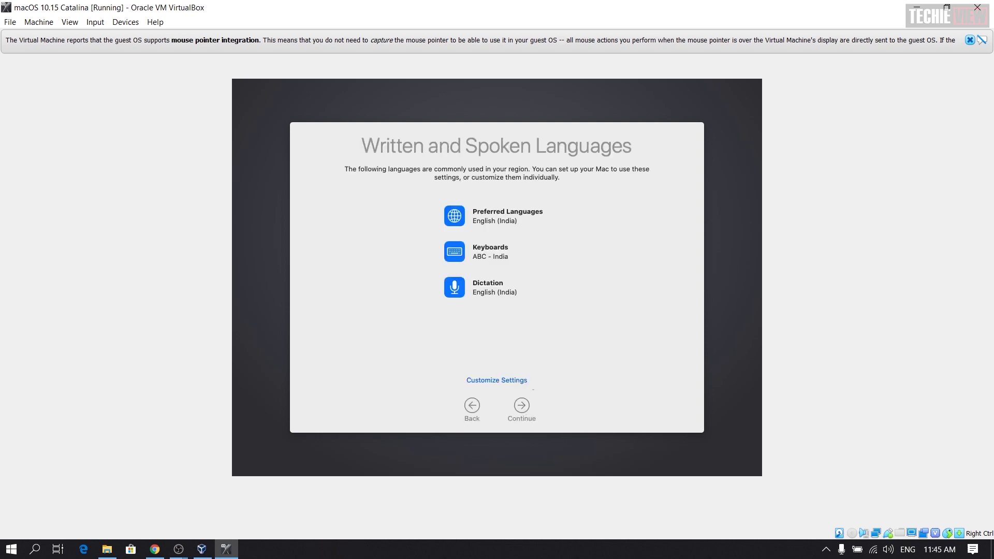
Step: Accept default languages, pass Data & Privacy, skip data transfer and Apple ID sign-in
left_click(521, 409)
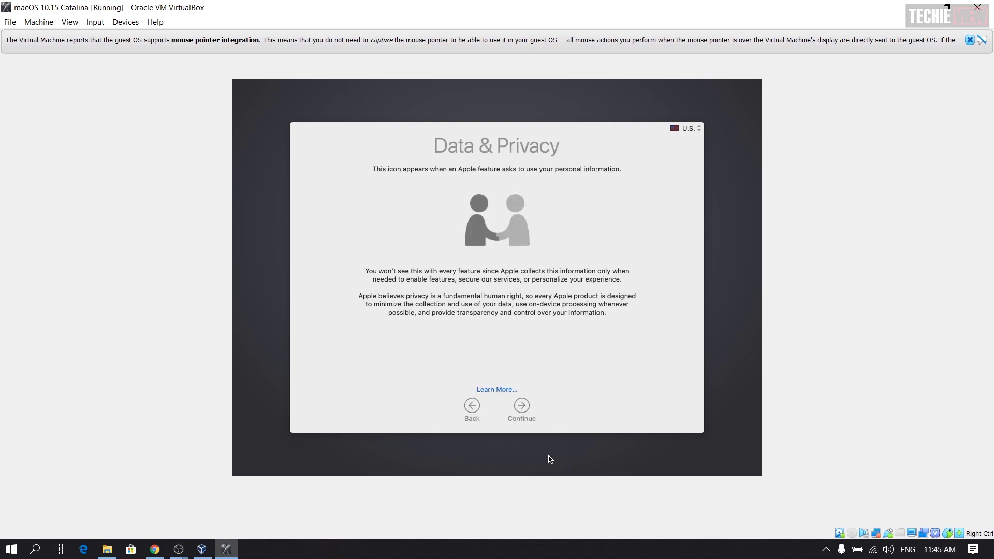
left_click(522, 406)
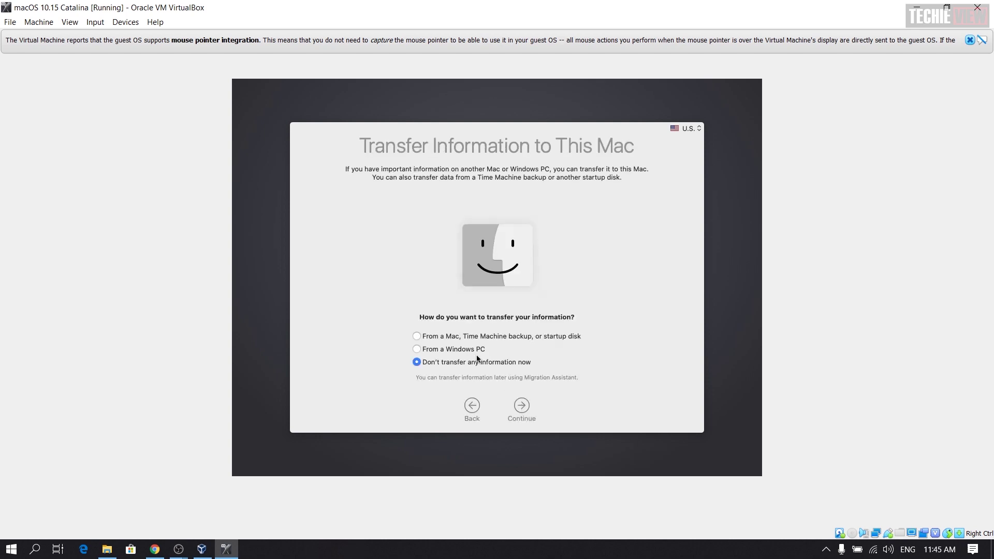
left_click(520, 404)
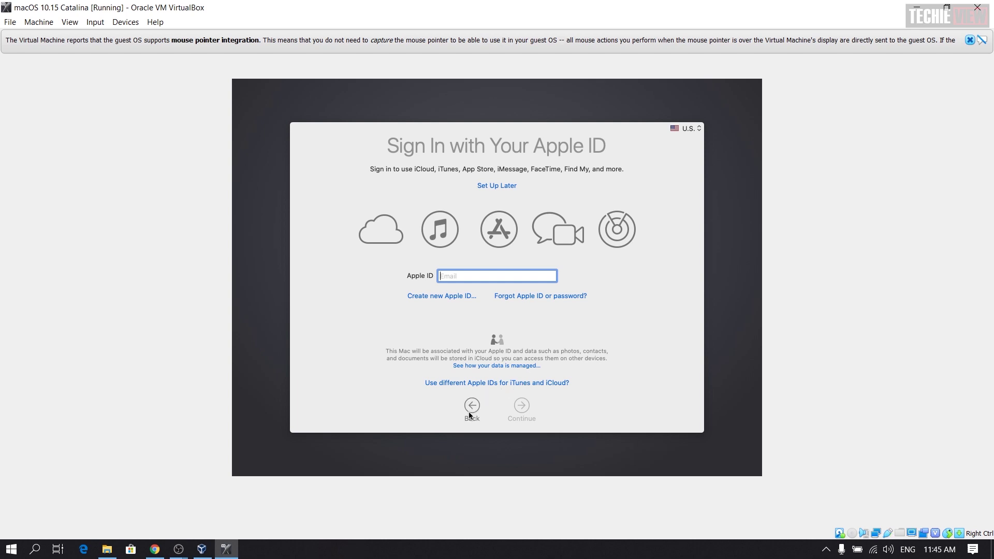
left_click(498, 186)
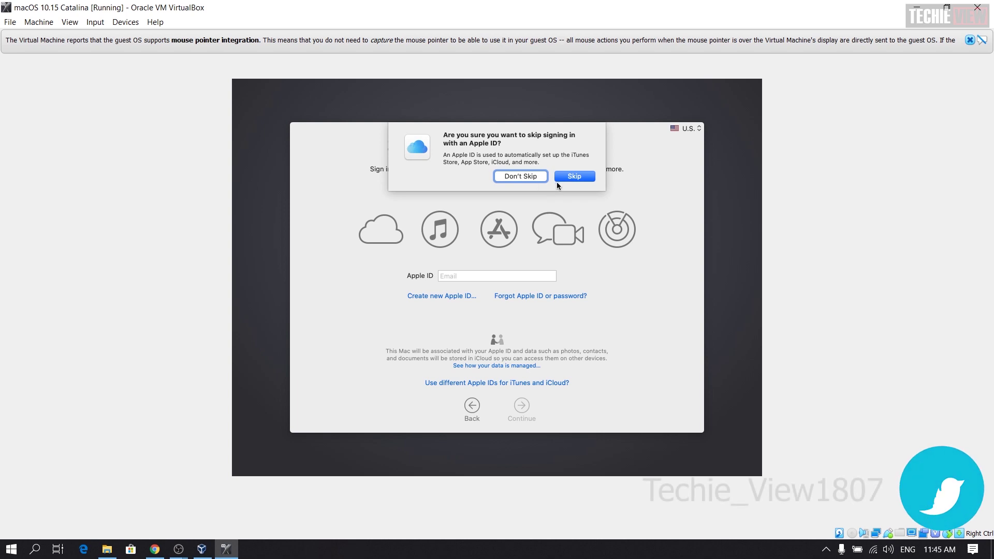
left_click(571, 178)
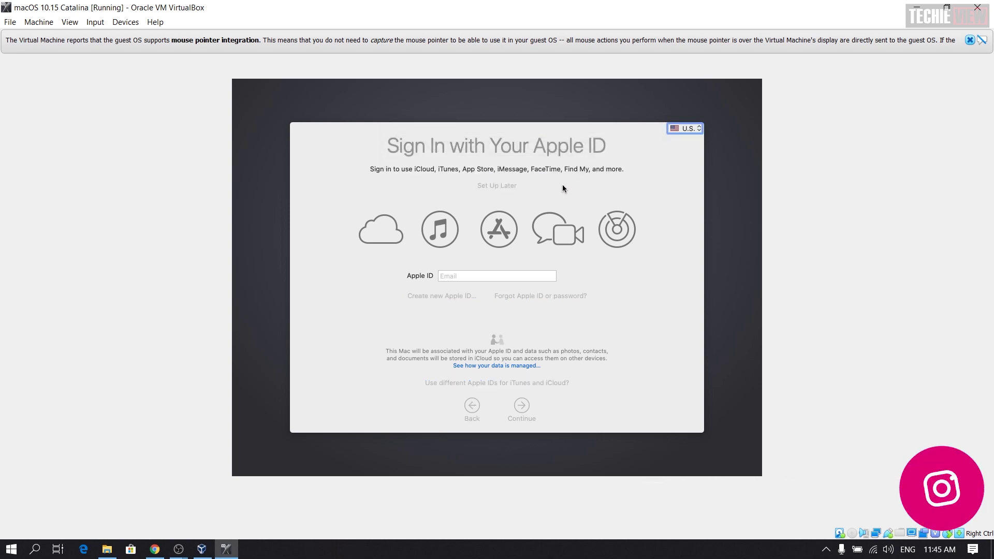
Step: Set the keyboard input source to ABC - India and agree to the license terms
left_click(700, 129)
left_click(705, 119)
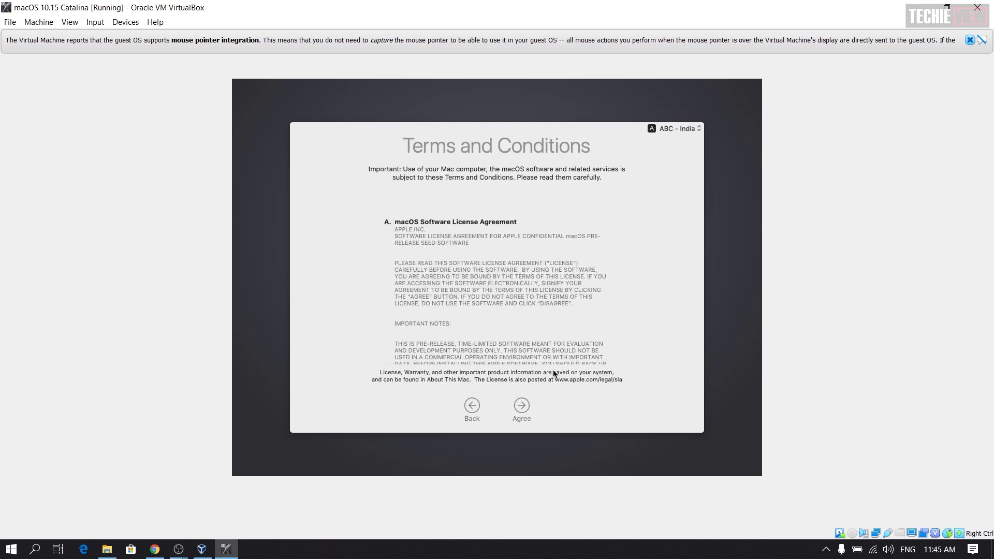
left_click(520, 403)
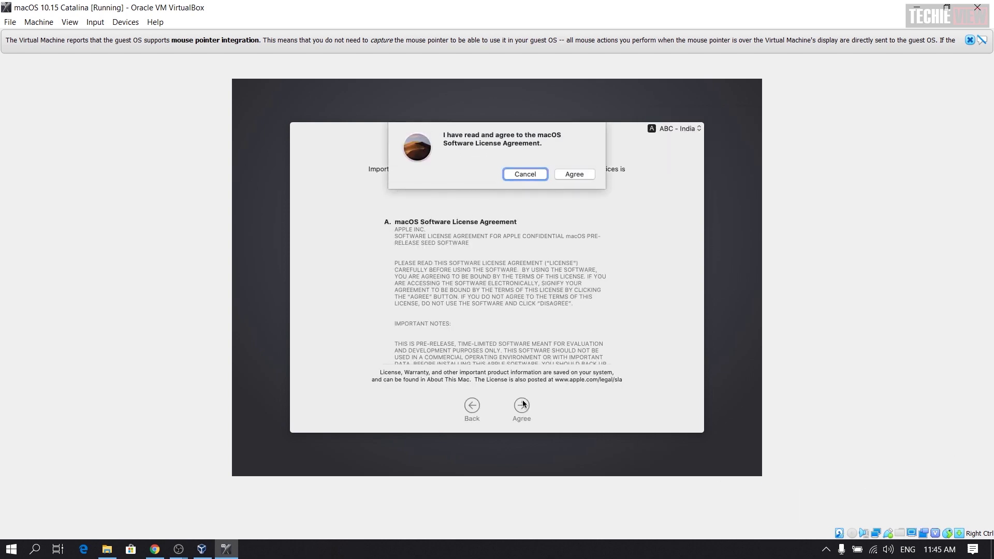
left_click(588, 177)
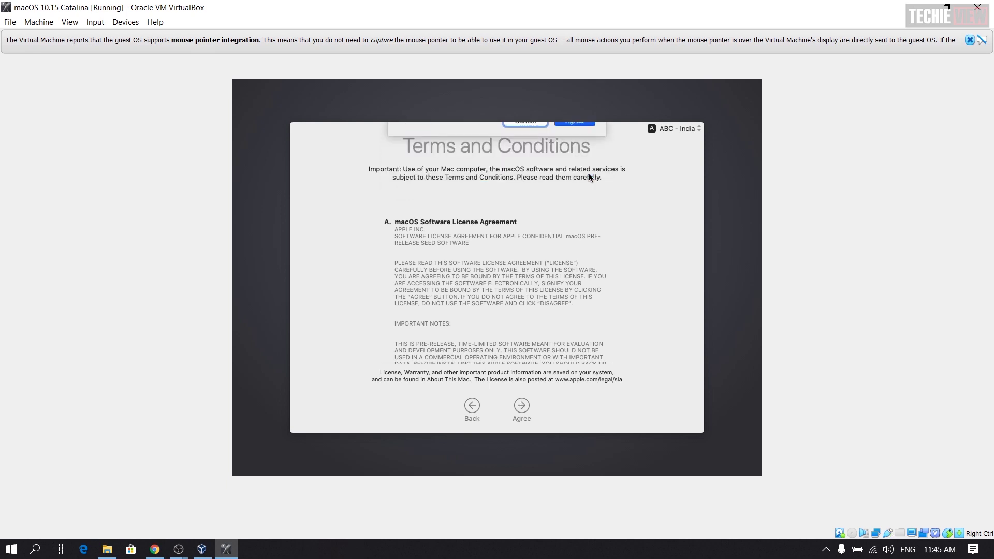
Step: Enter the user's full name, account name, password, verification and hint to create the account
type("yuvan")
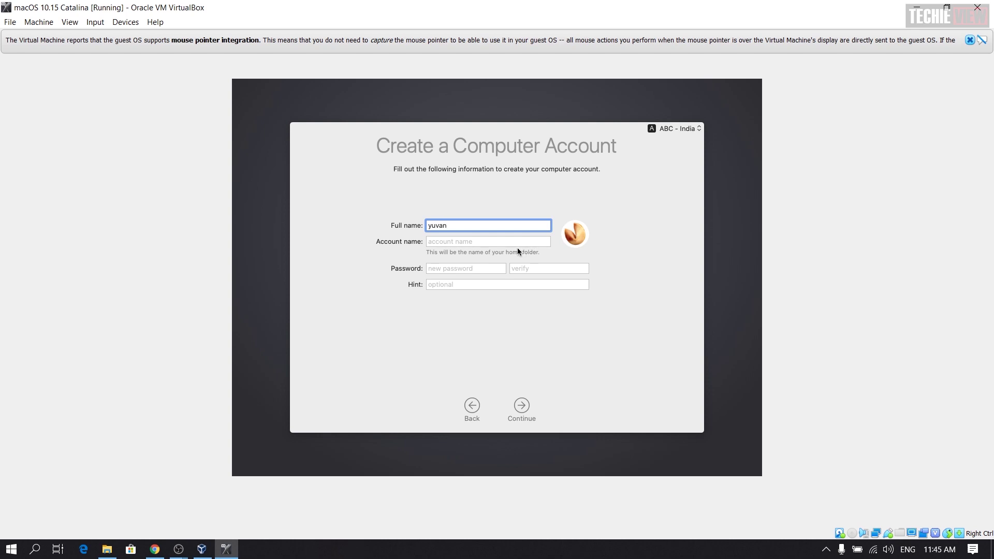
left_click(482, 241)
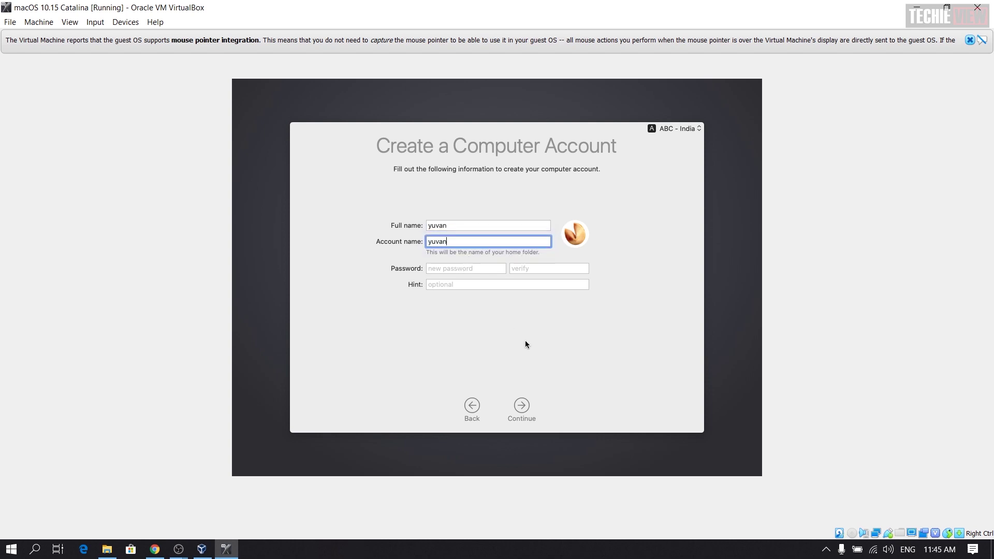
left_click(515, 398)
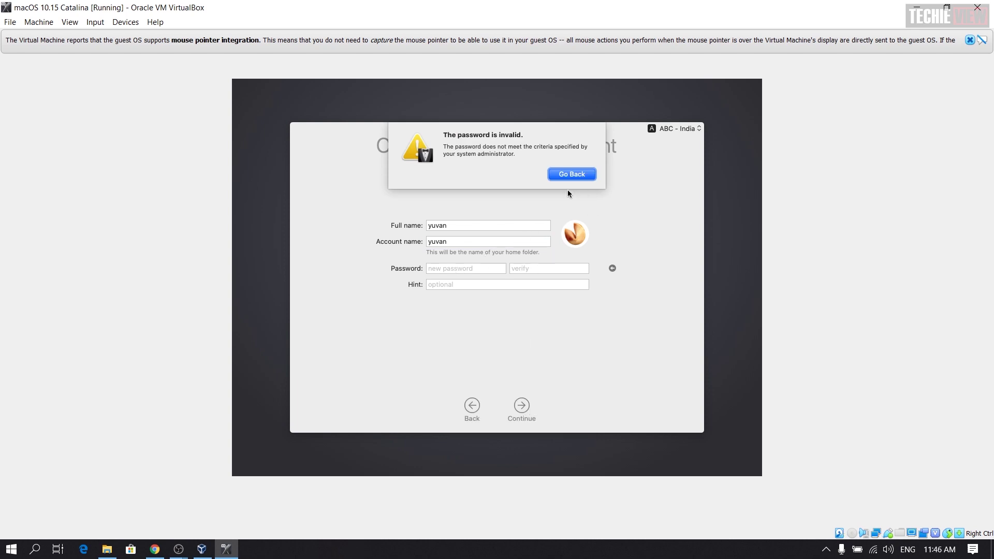
left_click(573, 175)
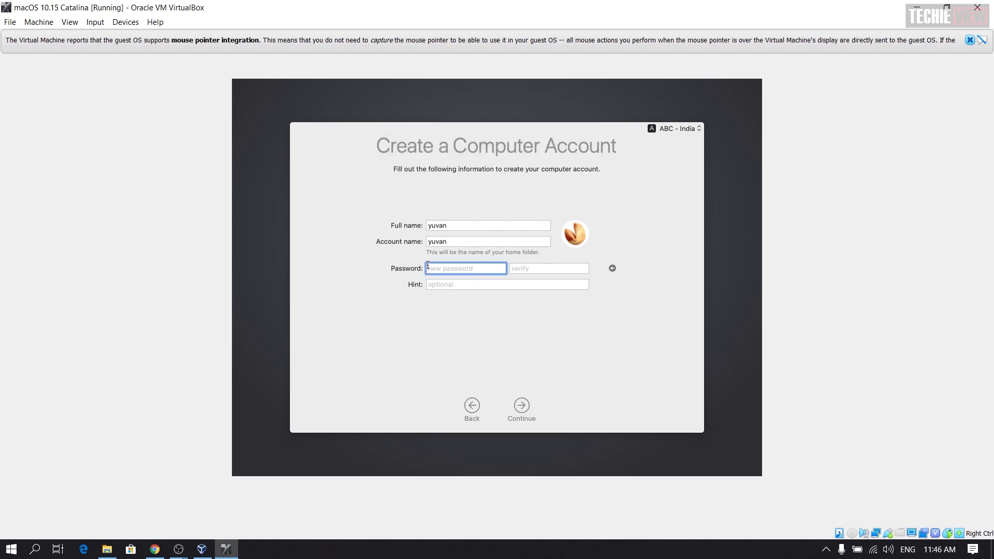
type("123456")
left_click(544, 269)
type("123456")
left_click(501, 286)
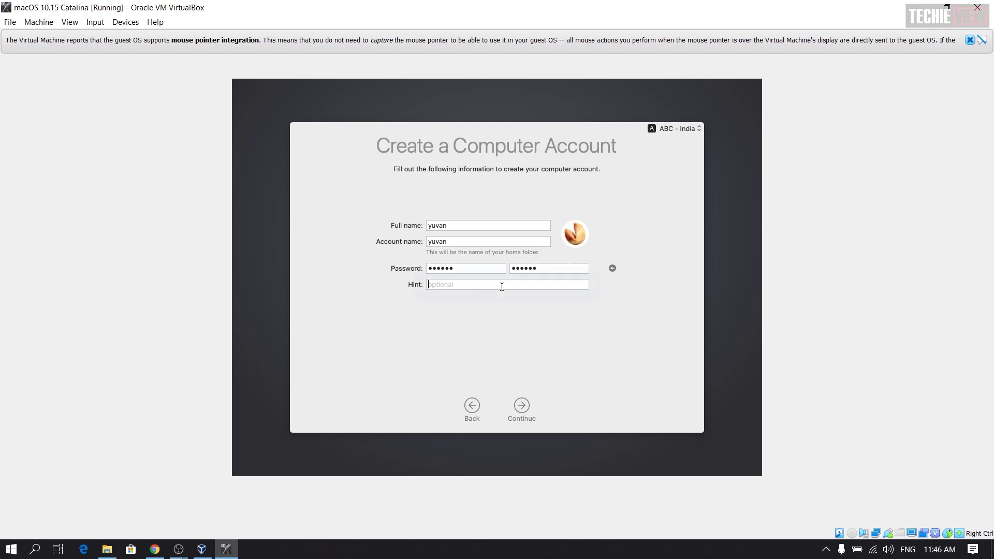
type("number")
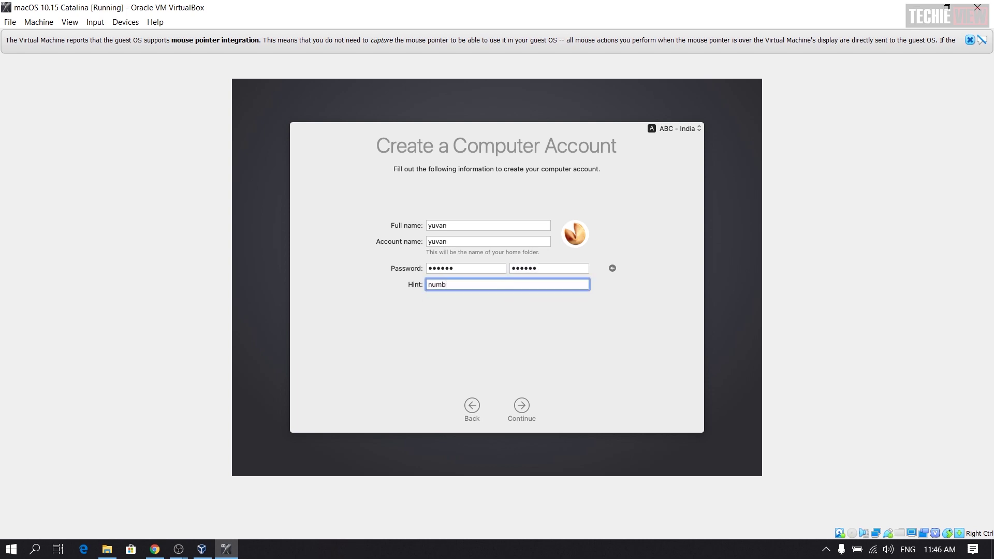
left_click(517, 414)
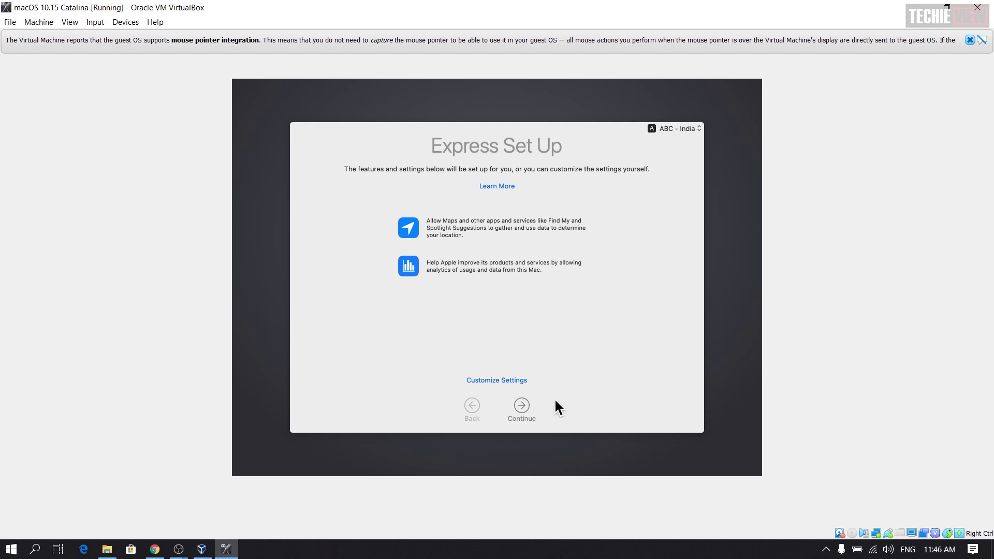
Step: Accept Express Set Up, Analytics and Screen Time defaults and choose the Dark appearance
left_click(520, 409)
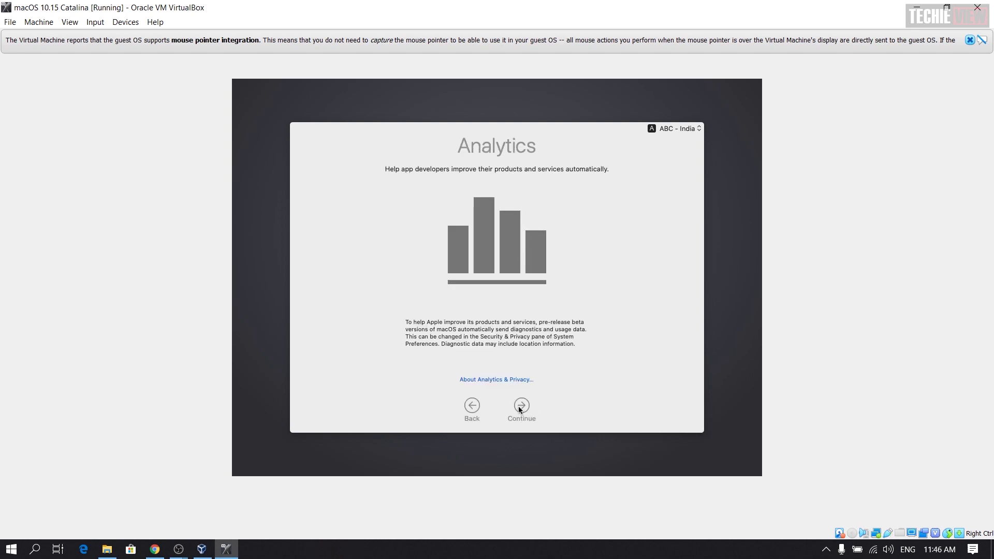
left_click(519, 407)
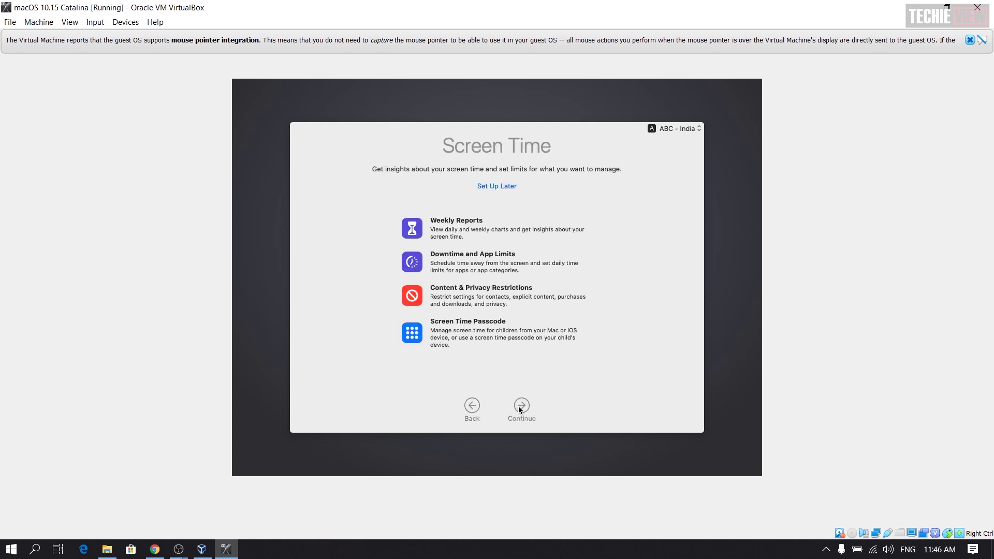
left_click(518, 407)
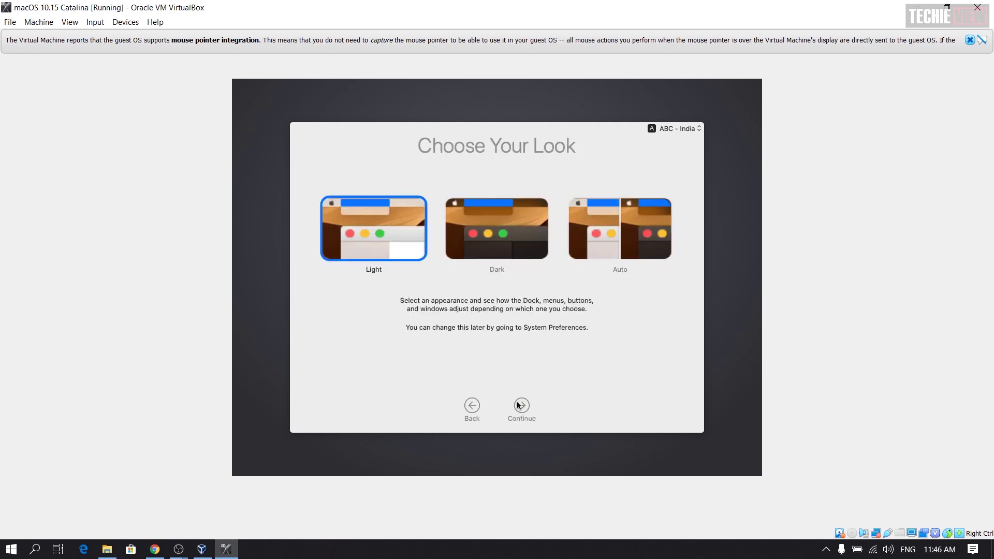
left_click(497, 222)
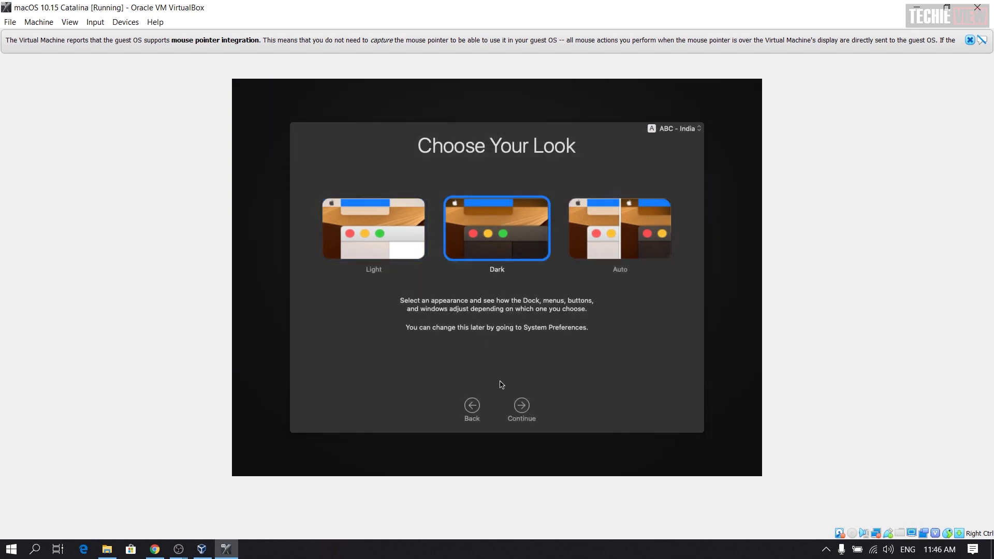
left_click(521, 406)
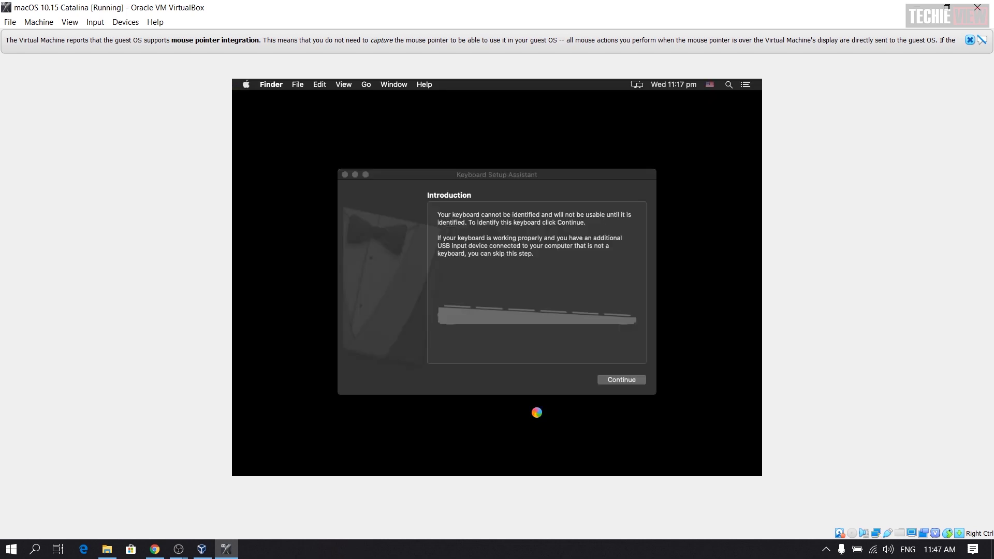
Step: Continue in Keyboard Setup Assistant, dismiss the mouse-integration notice and close the assistant
left_click(606, 384)
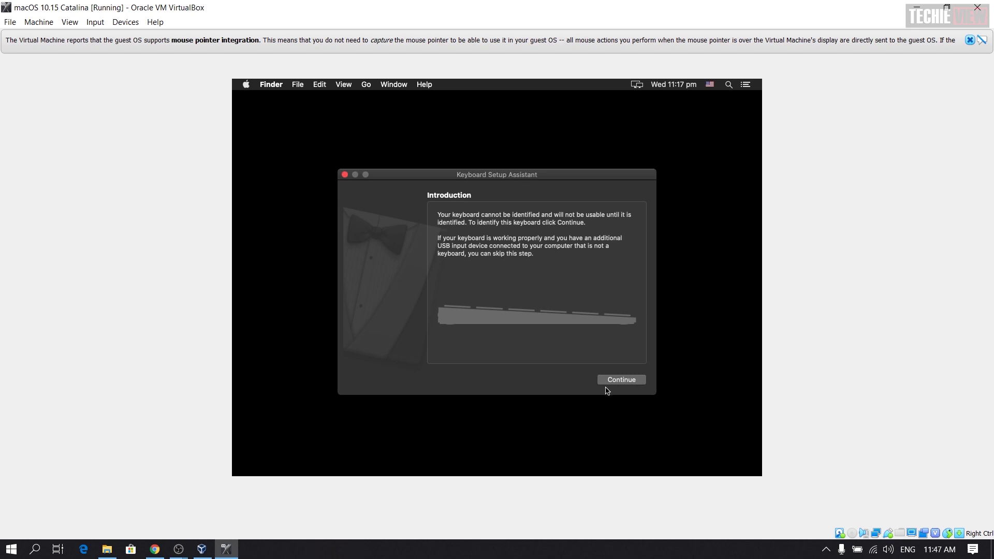
left_click(610, 385)
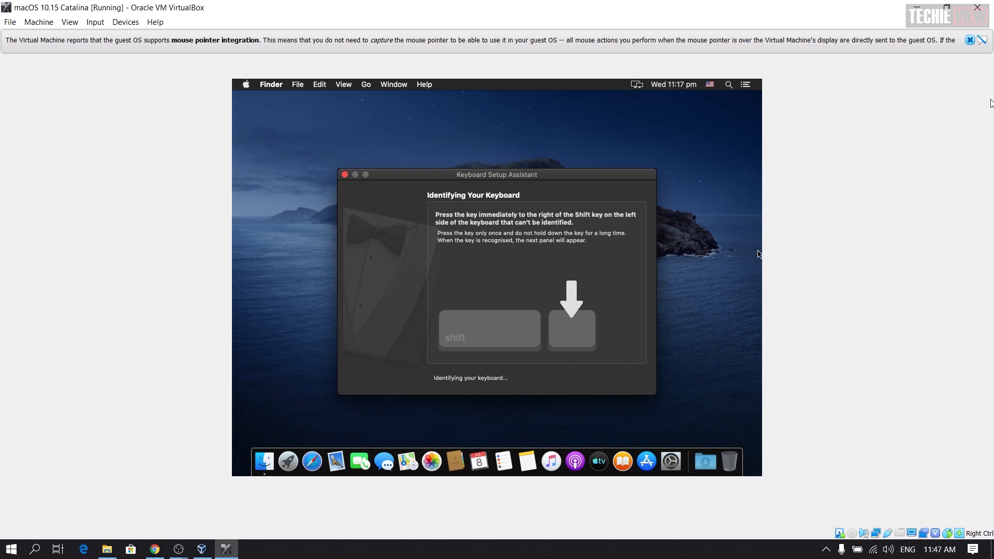
left_click(970, 40)
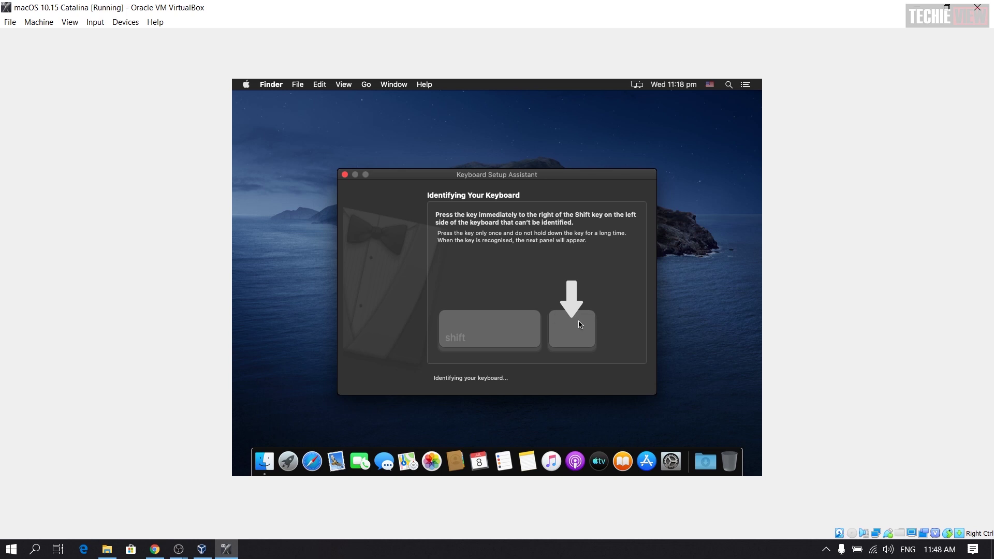
left_click(345, 175)
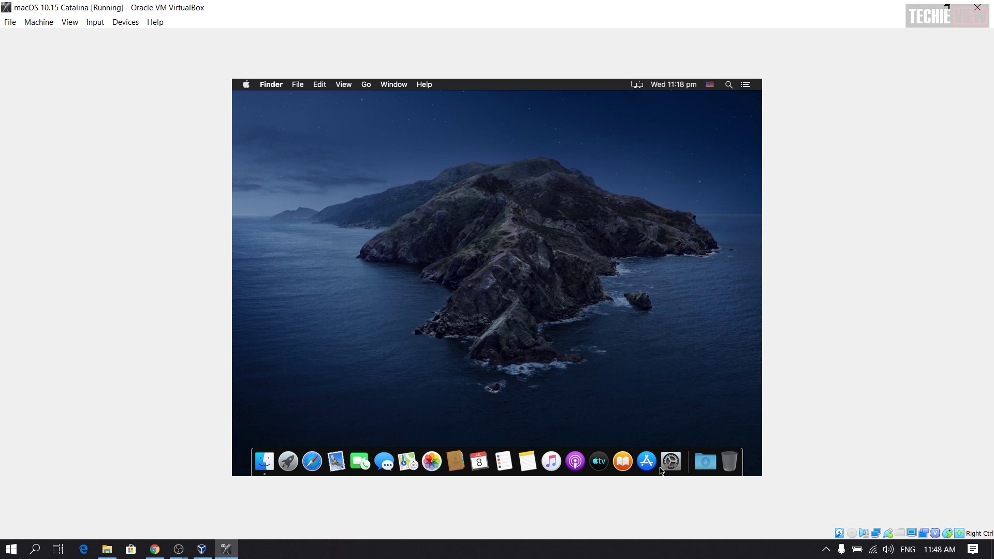
Step: Open and close System Preferences, then view and close About This Mac
left_click(675, 469)
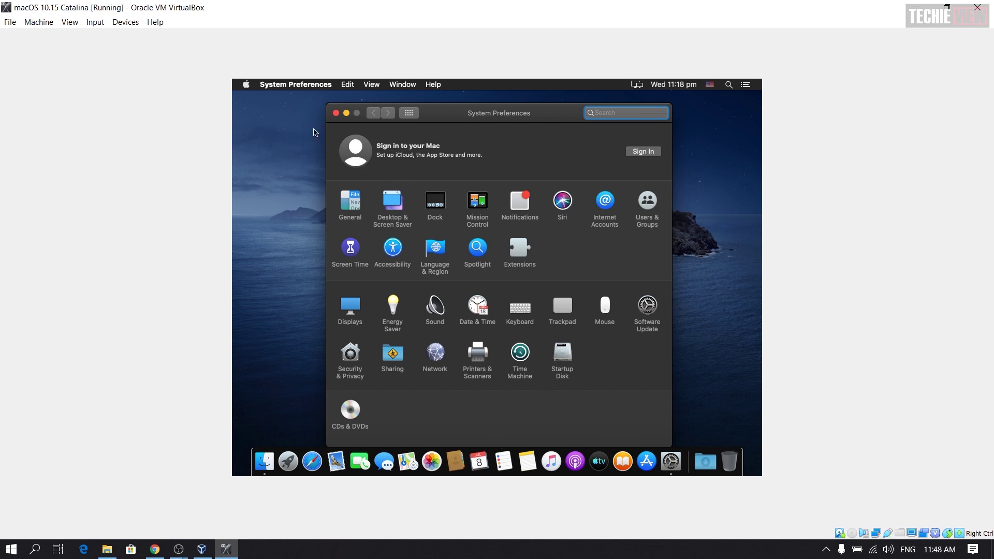
left_click(335, 114)
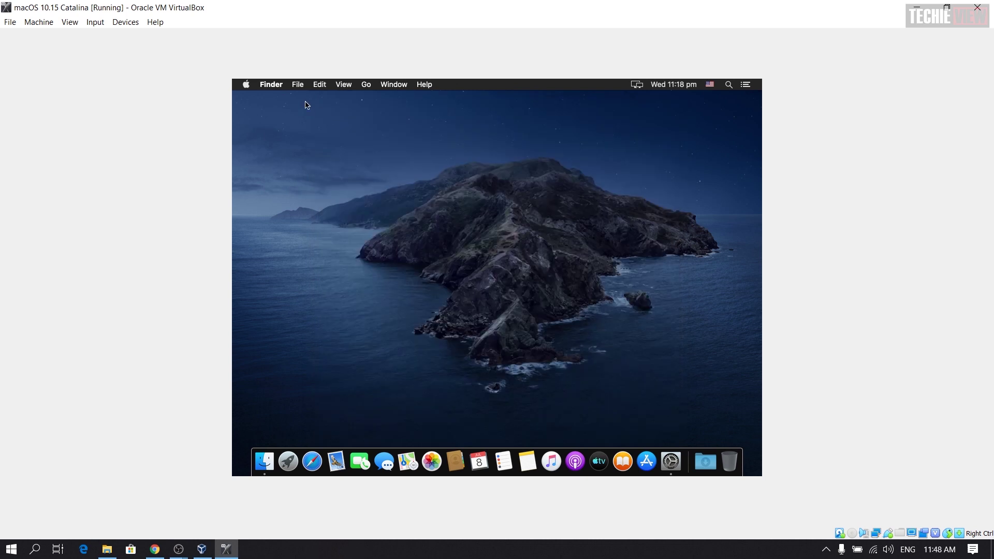
left_click(247, 86)
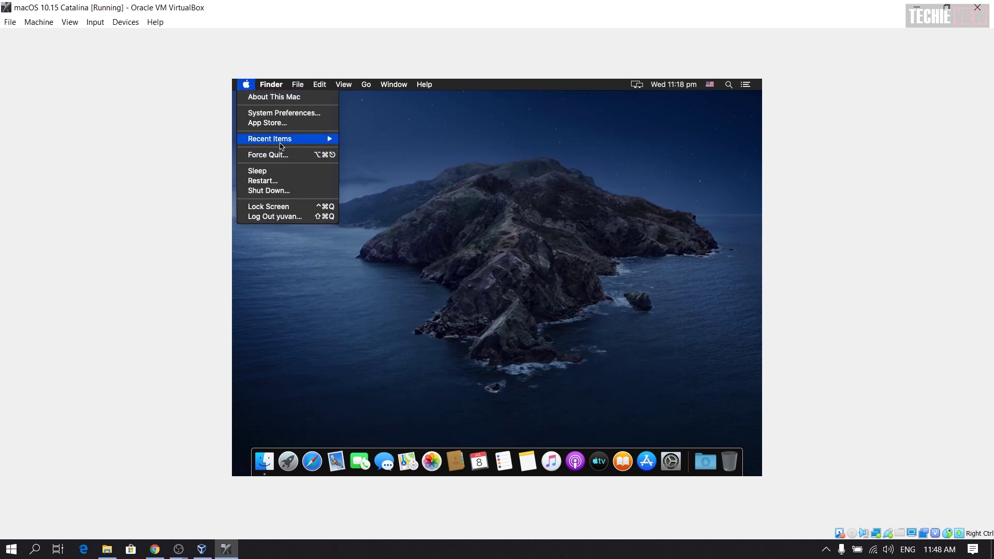
left_click(317, 111)
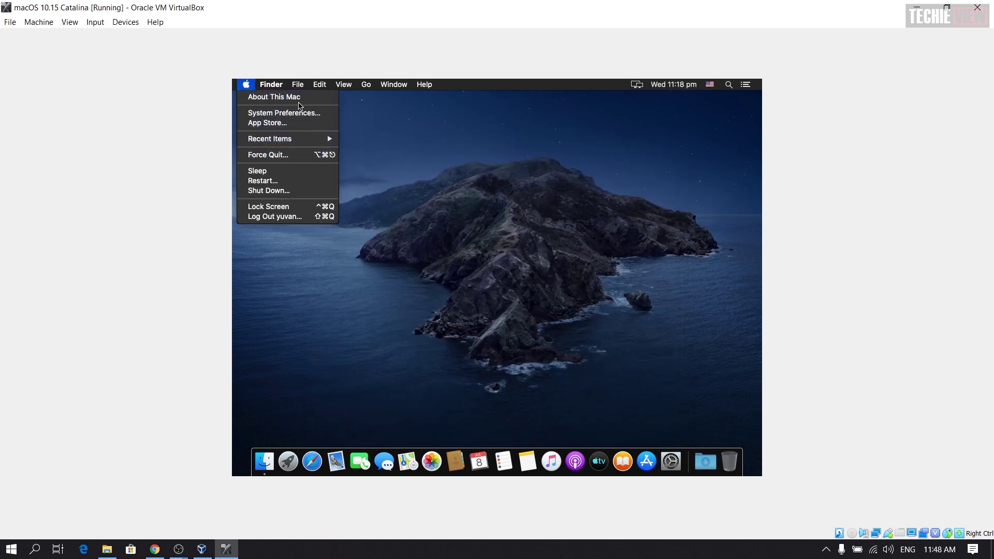
left_click(297, 100)
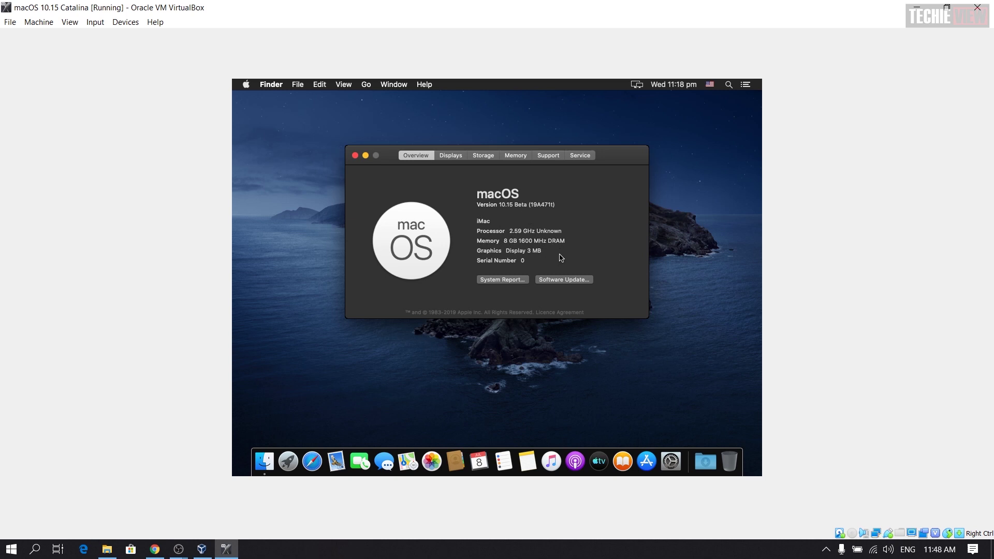
left_click(698, 255)
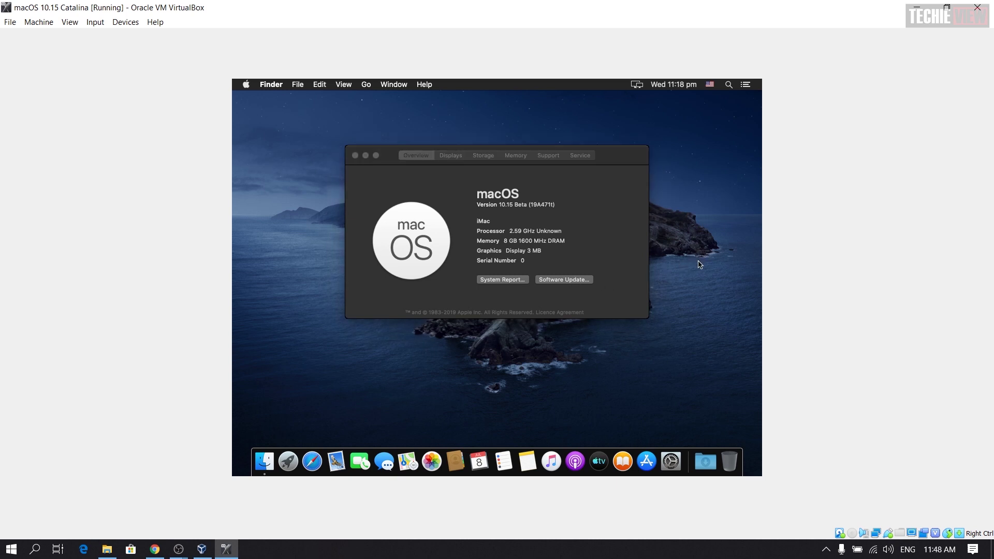
left_click(355, 155)
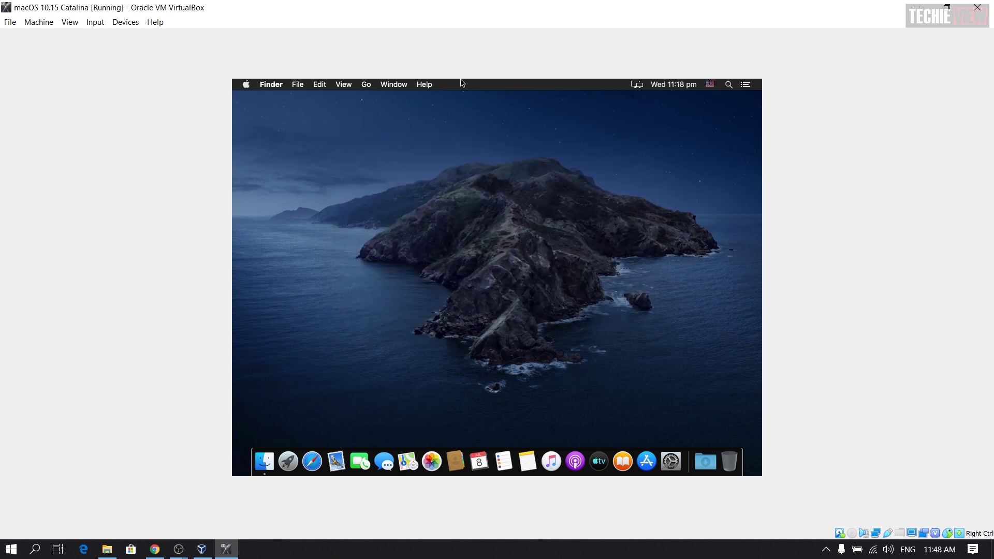
Step: Shut down the virtual Mac from the Apple menu and confirm
left_click(246, 86)
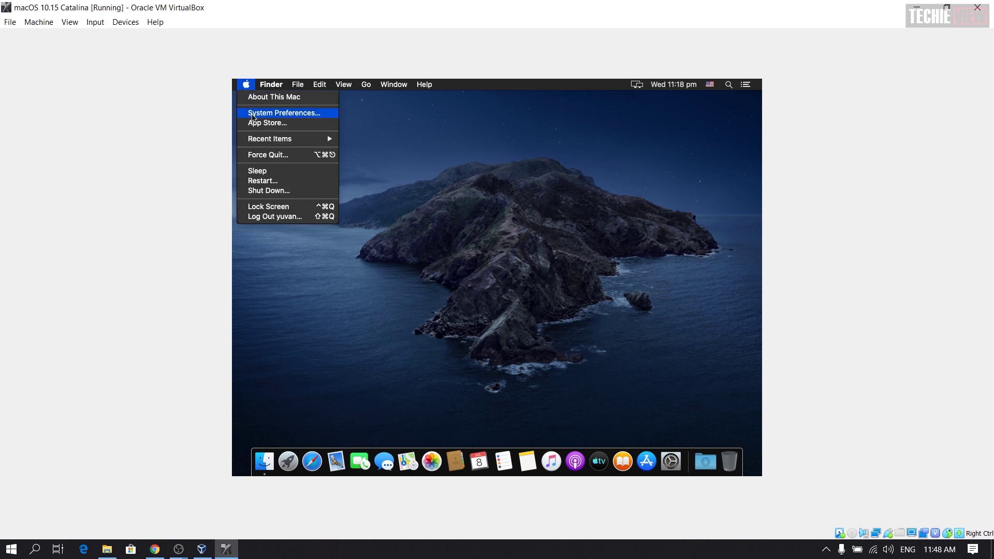
left_click(283, 192)
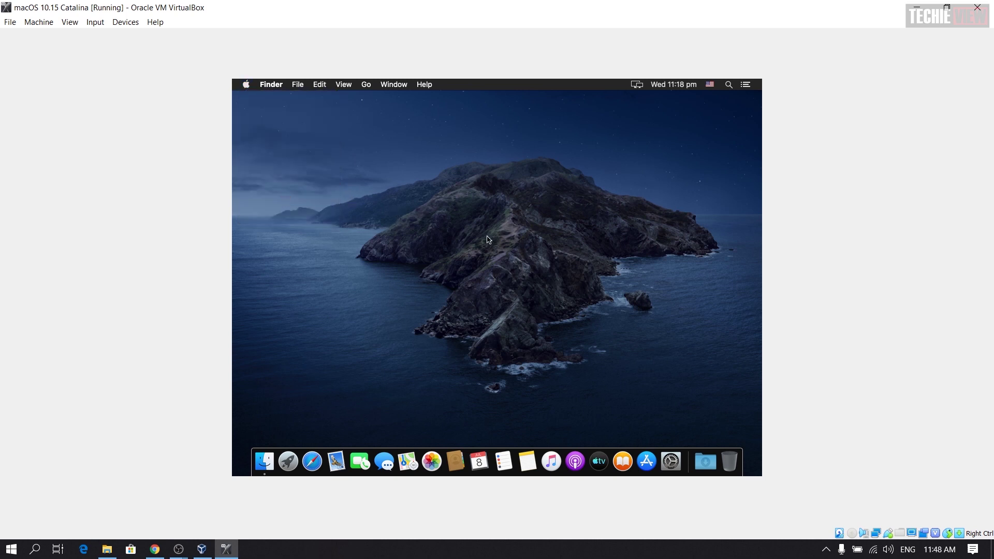
left_click(578, 242)
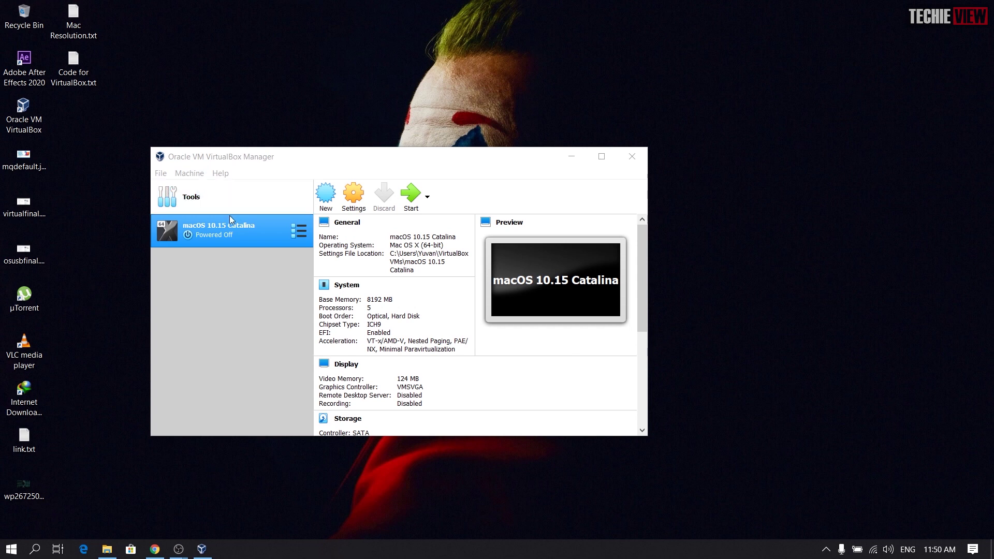
Step: Select the powered-off macOS 10.15 Catalina VM in VirtualBox Manager and dismiss its context menu
left_click(234, 230)
right_click(235, 229)
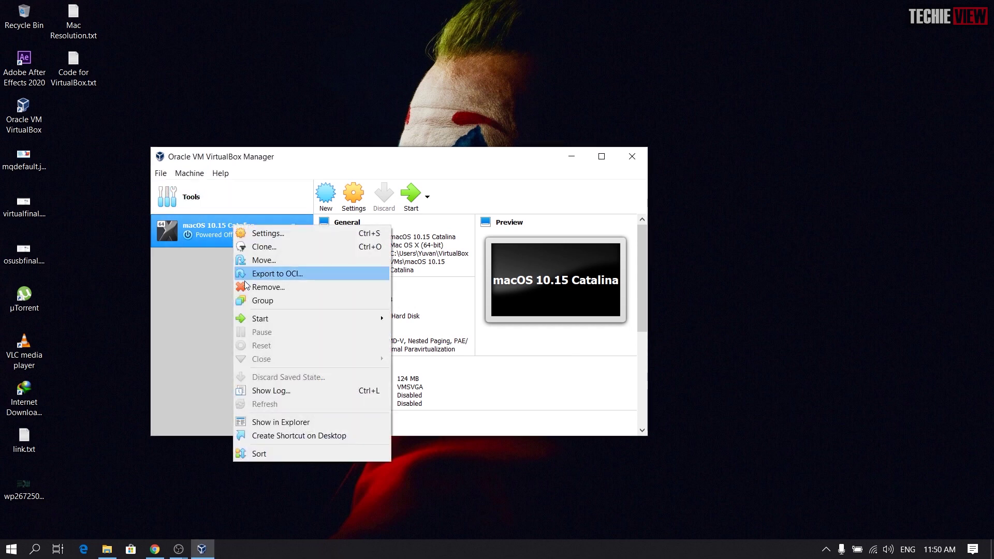
left_click(201, 277)
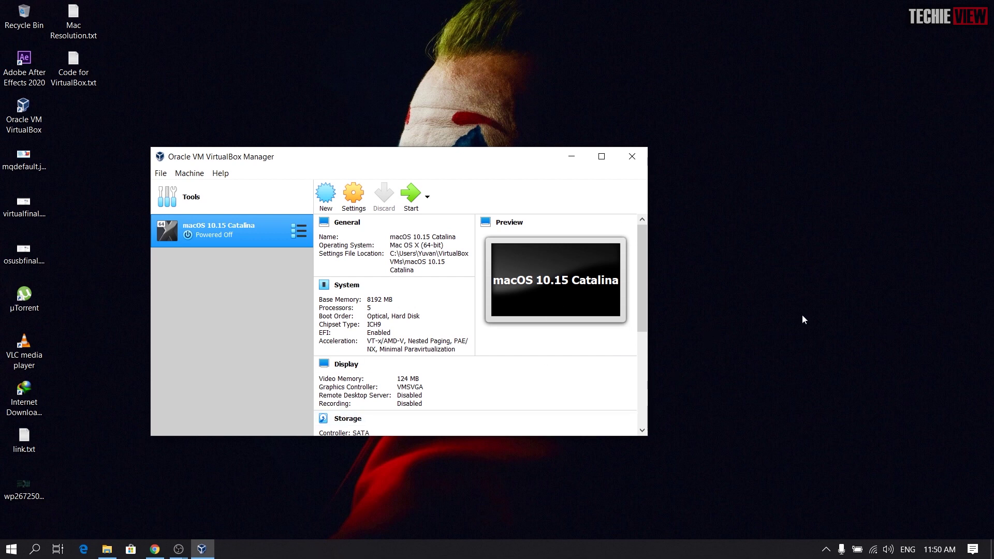